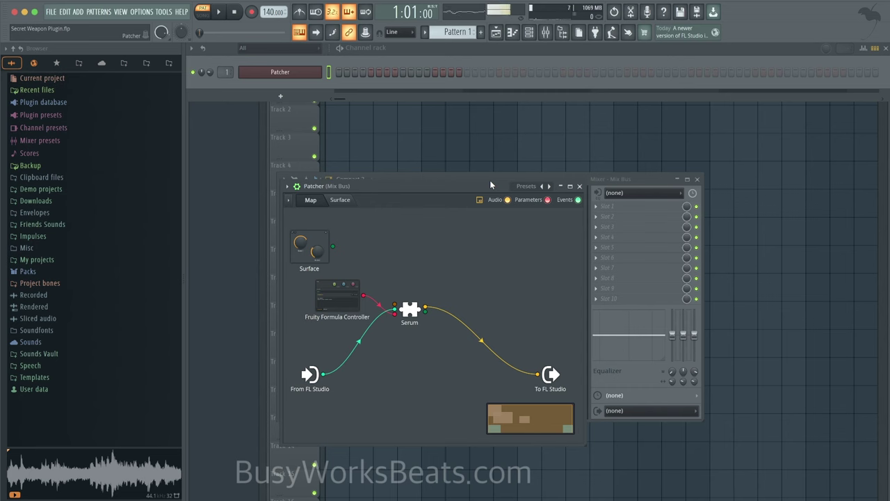
Move the Patcher window higher and briefly inspect the Serum plugin.
drag(490, 180, 488, 122)
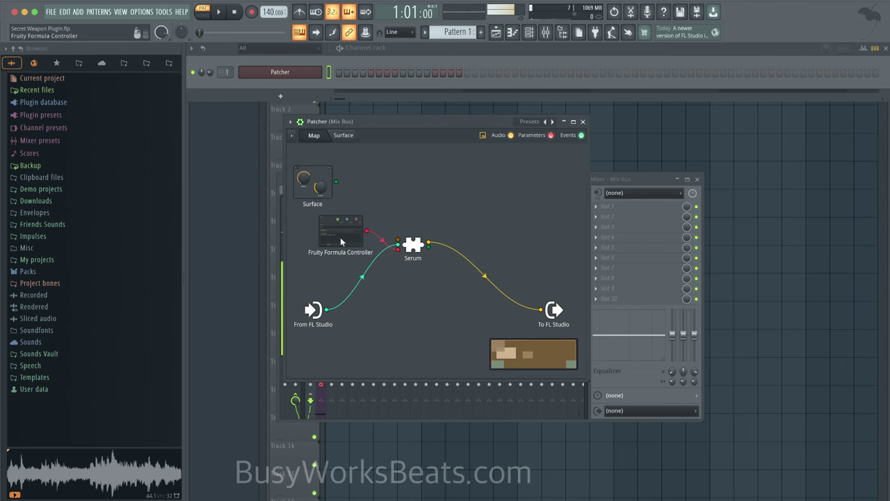
double_click(412, 244)
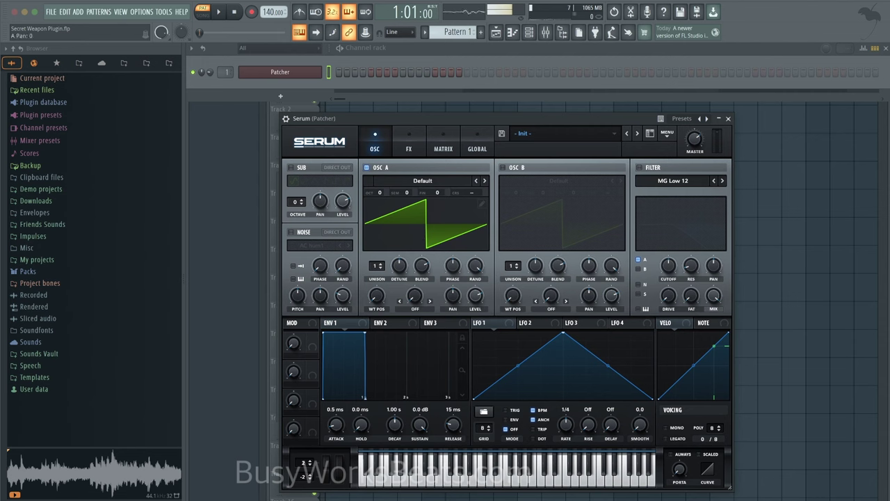
click(728, 119)
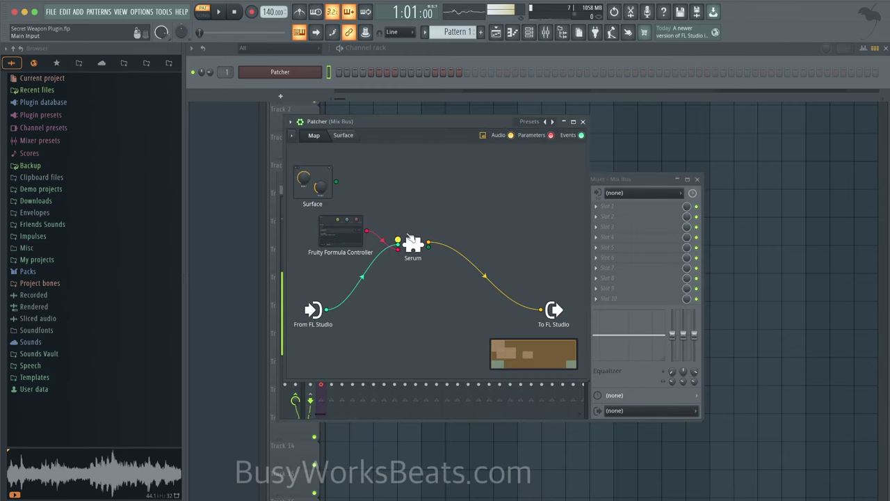
Disconnect the Formula Controller's link to Serum.
right_click(347, 229)
click(468, 193)
drag(468, 193, 325, 279)
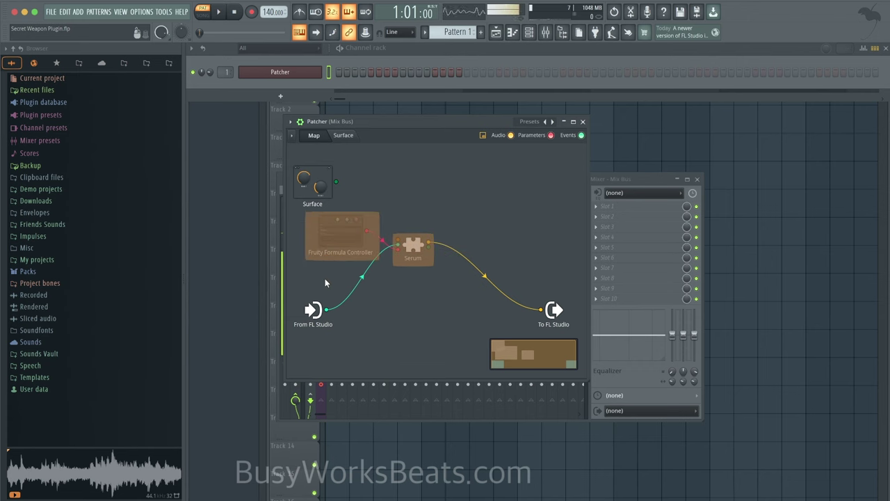
right_click(404, 260)
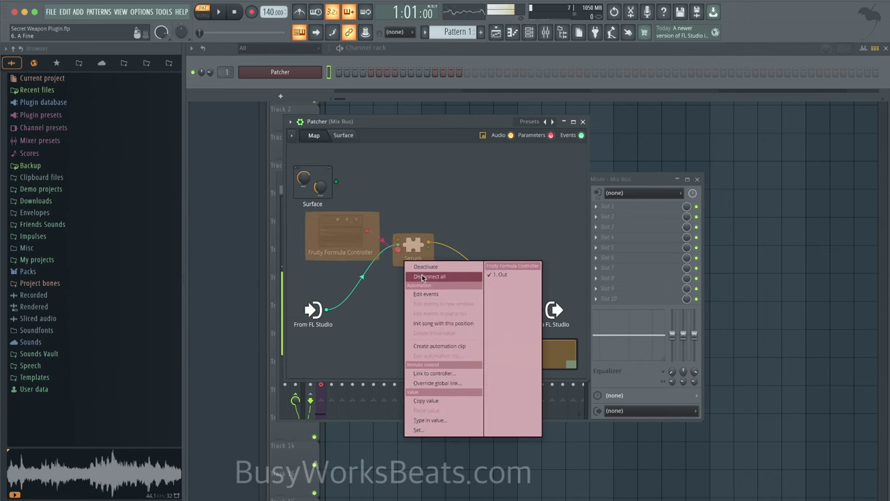
click(425, 268)
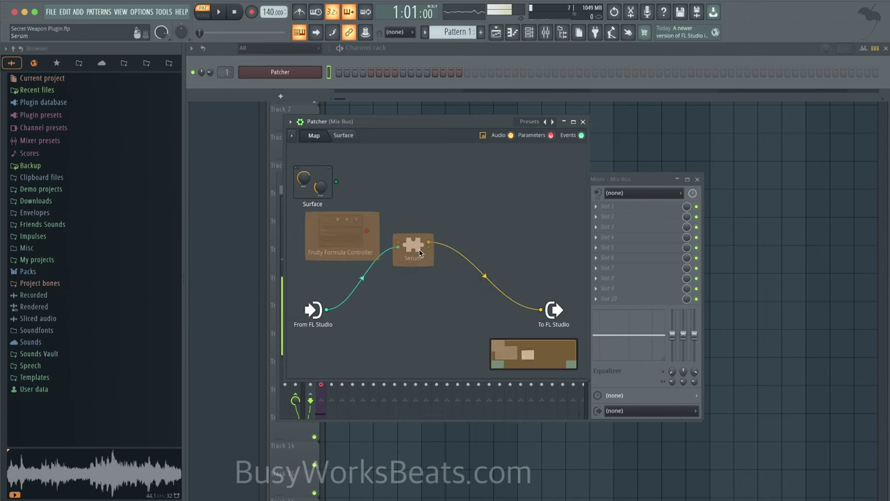
click(401, 249)
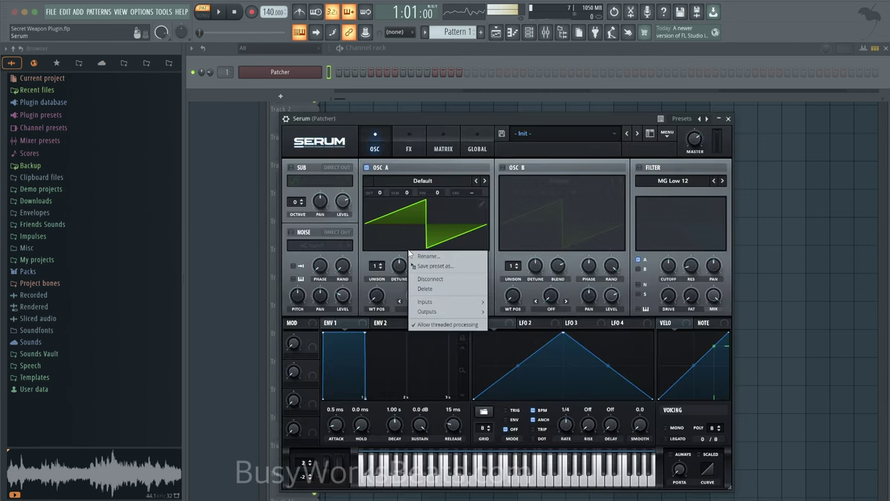
Delete the Serum and Fruity Formula Controller nodes from the Patcher map.
right_click(408, 252)
click(432, 289)
right_click(326, 229)
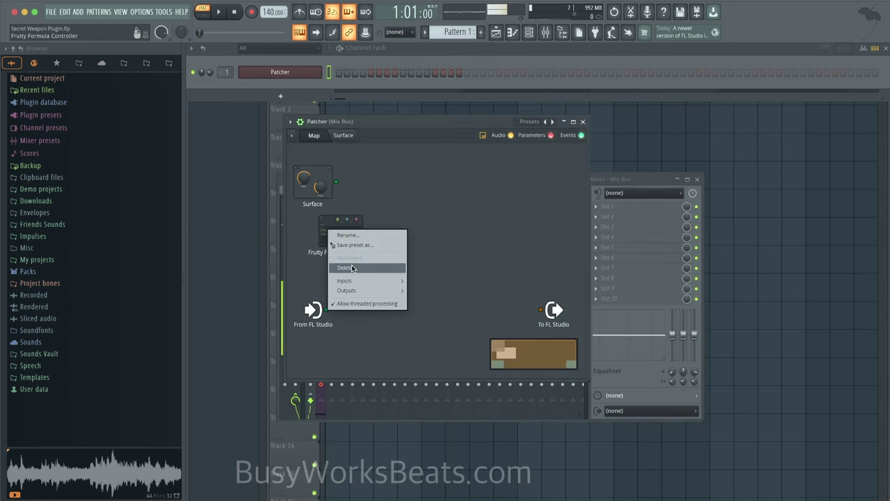
click(342, 269)
click(280, 96)
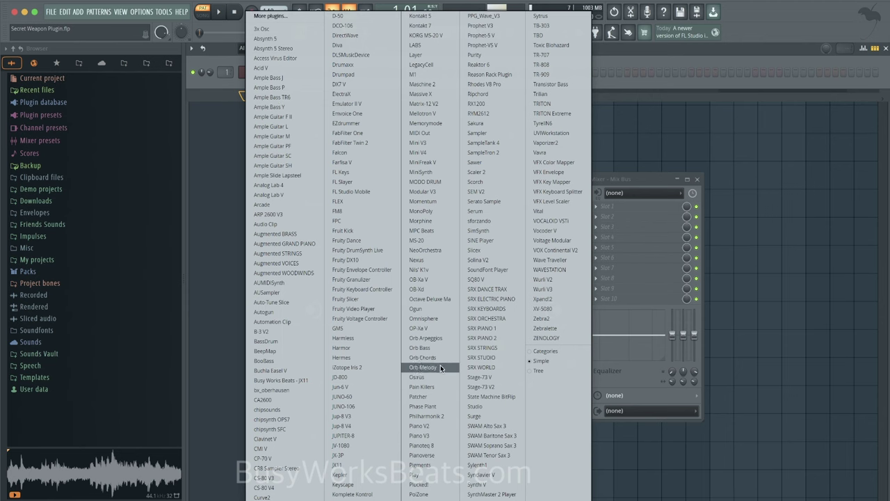
click(614, 77)
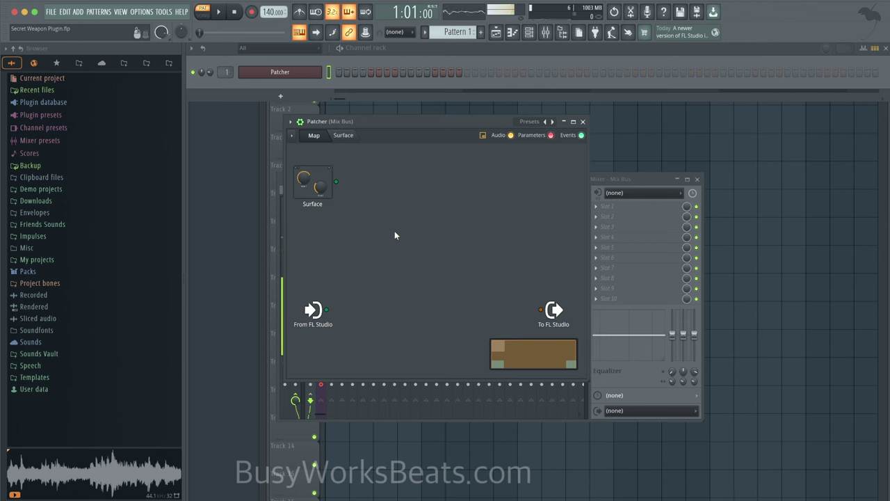
Add a new Serum to the Patcher map from the plugin picker.
right_click(394, 231)
click(420, 249)
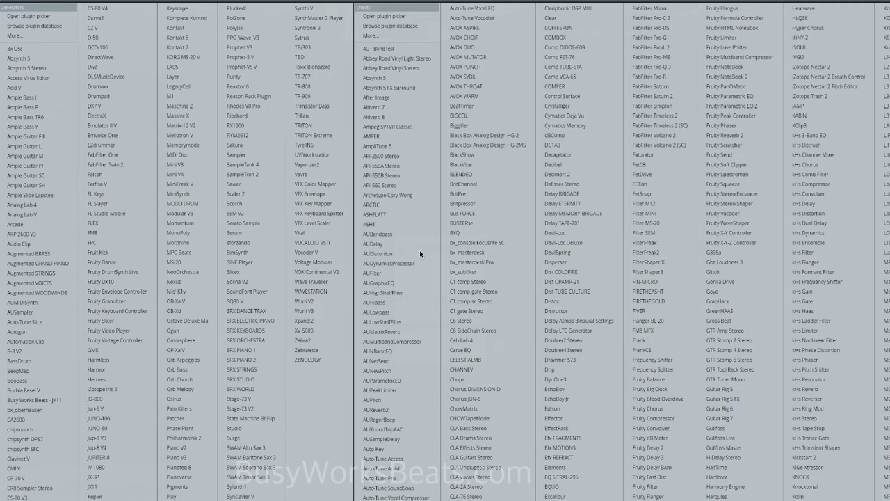
click(254, 233)
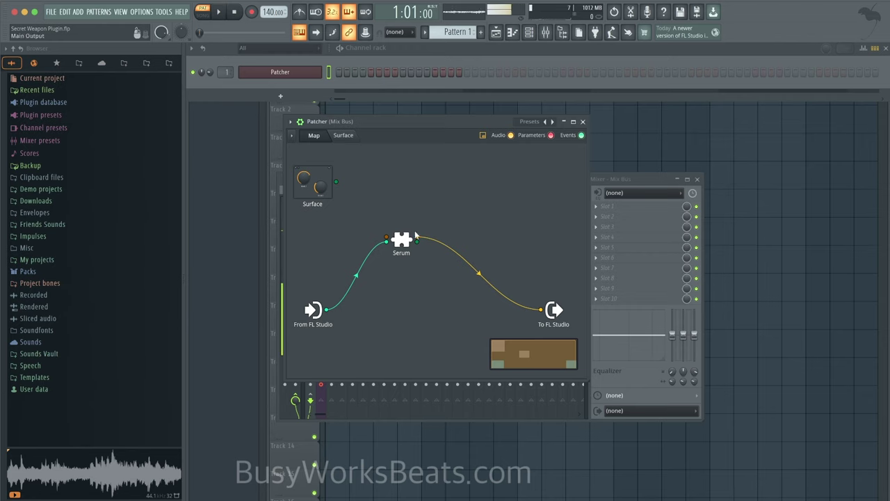
Add a Fruity Formula Controller and place it left of Serum.
right_click(338, 222)
click(363, 227)
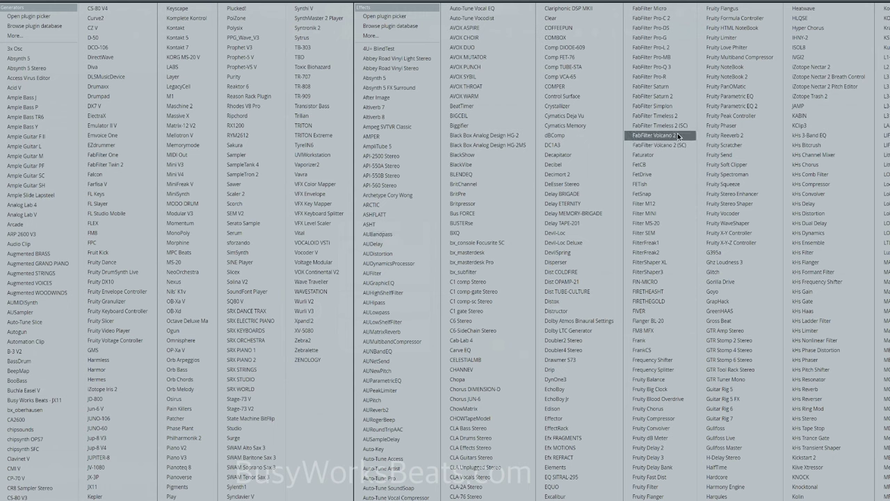
click(749, 20)
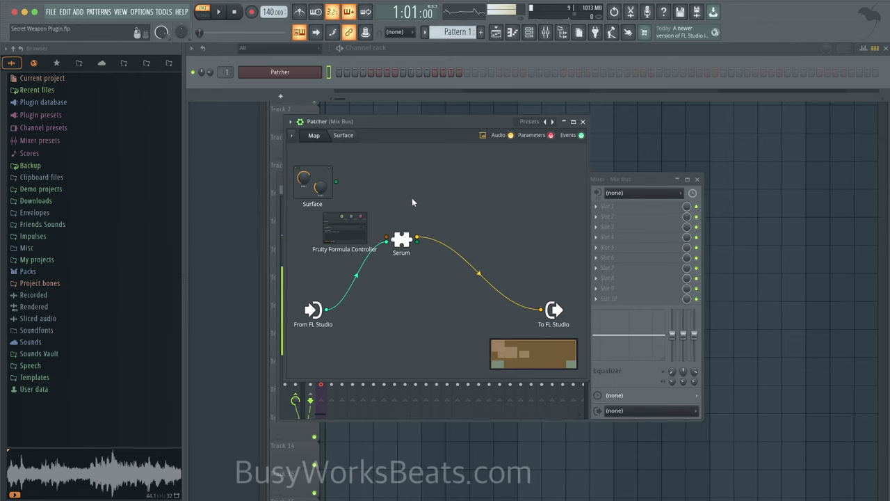
drag(355, 224, 344, 242)
Enable a controller output on the Formula Controller node.
right_click(343, 240)
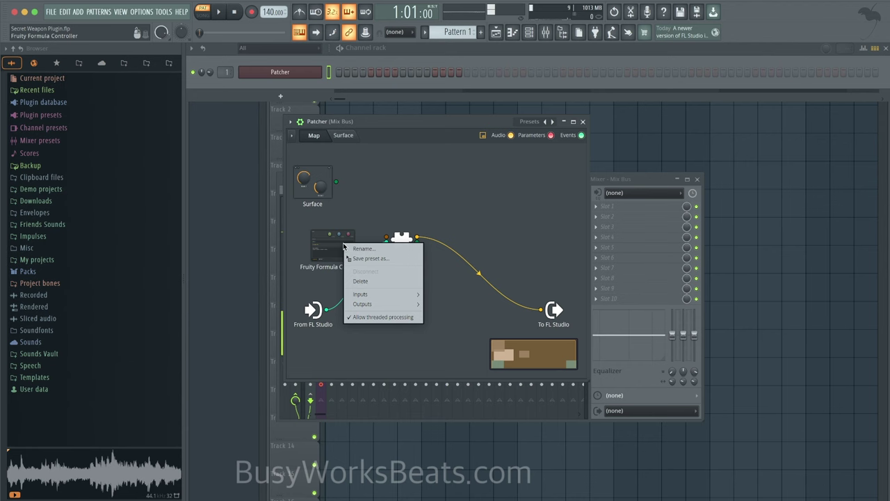
mouse_move(370, 306)
mouse_move(453, 303)
click(497, 337)
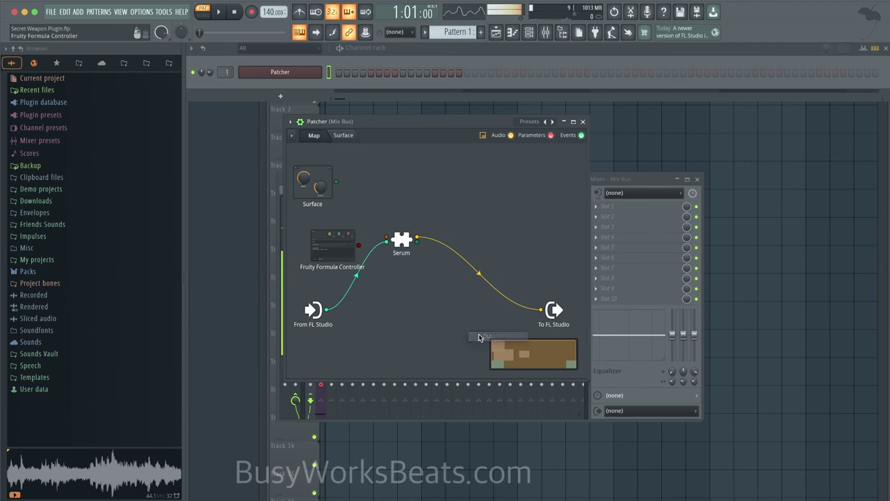
Expose Serum's 6. A Fine parameter as an input and wire the controller into it.
right_click(402, 241)
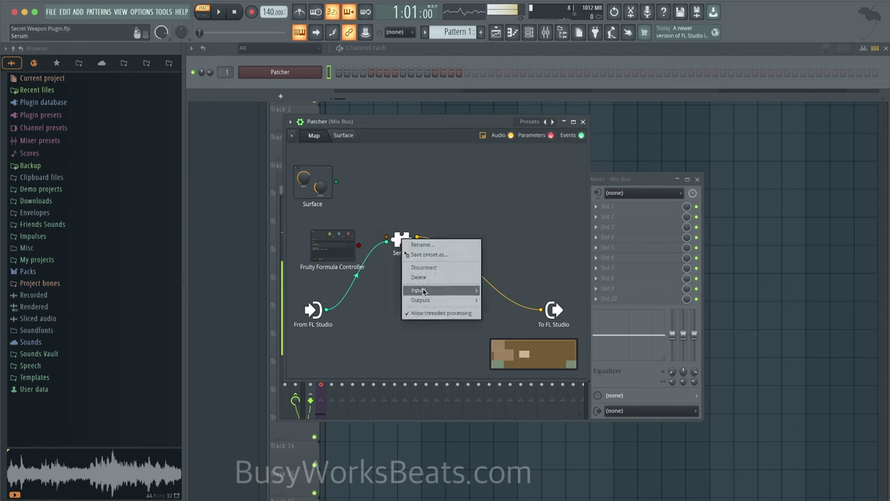
mouse_move(421, 290)
mouse_move(498, 305)
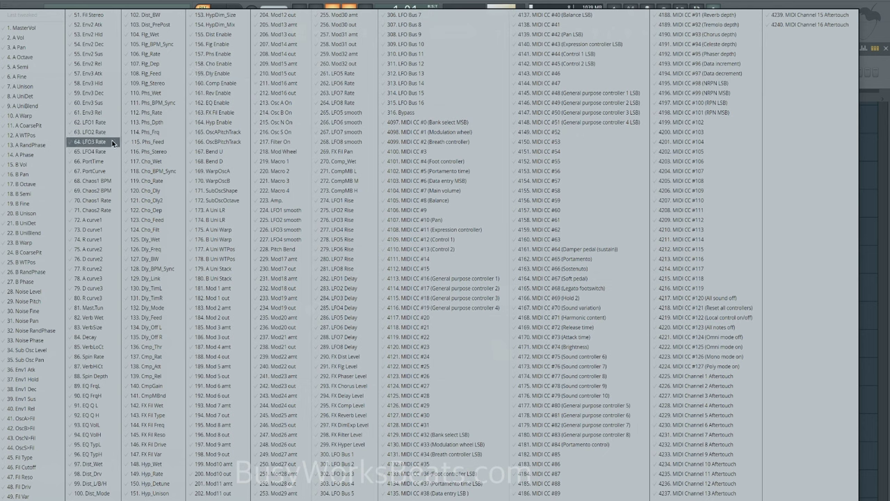
click(28, 78)
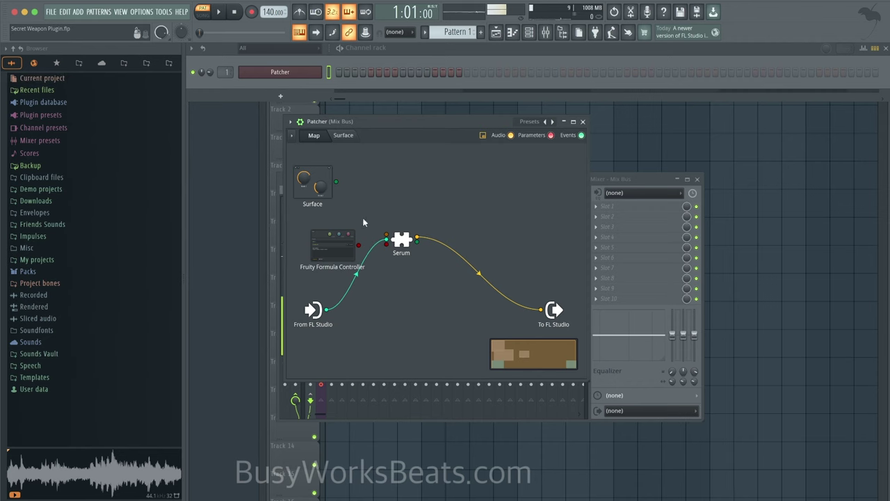
drag(358, 247, 324, 236)
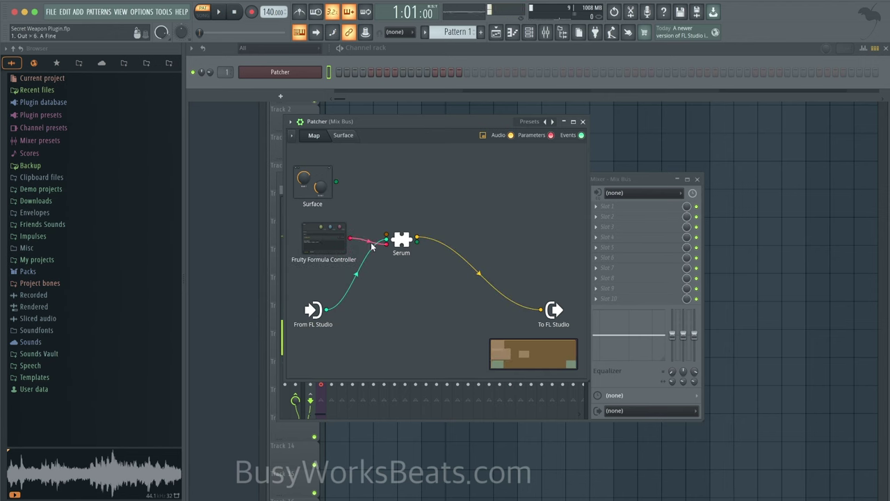
double_click(401, 240)
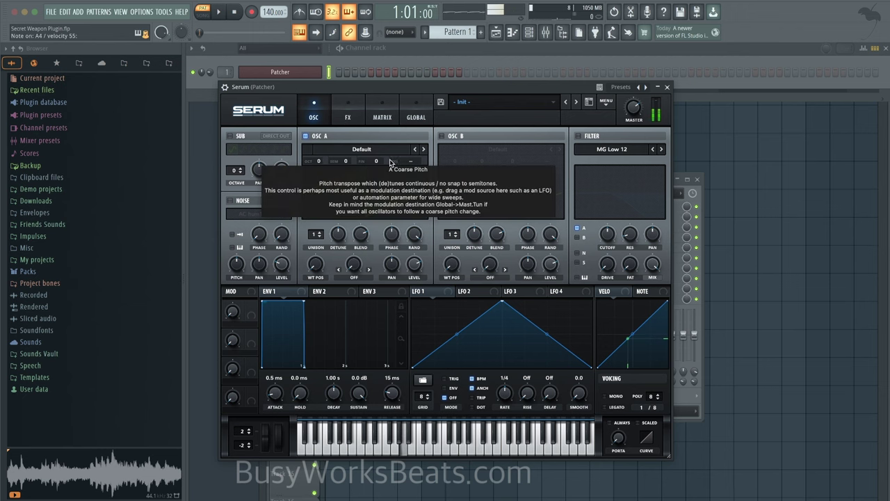
mouse_move(377, 162)
mouse_down()
mouse_move(386, 101)
mouse_move(378, 158)
mouse_move(366, 168)
mouse_up()
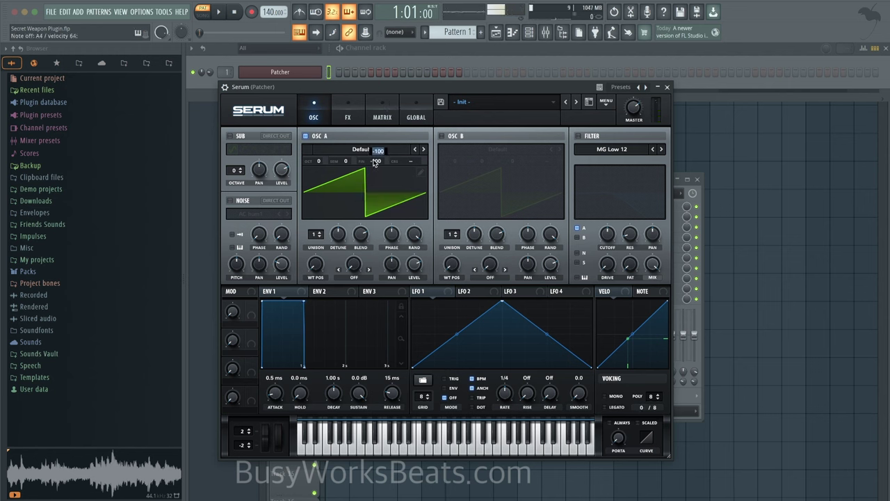
double_click(375, 161)
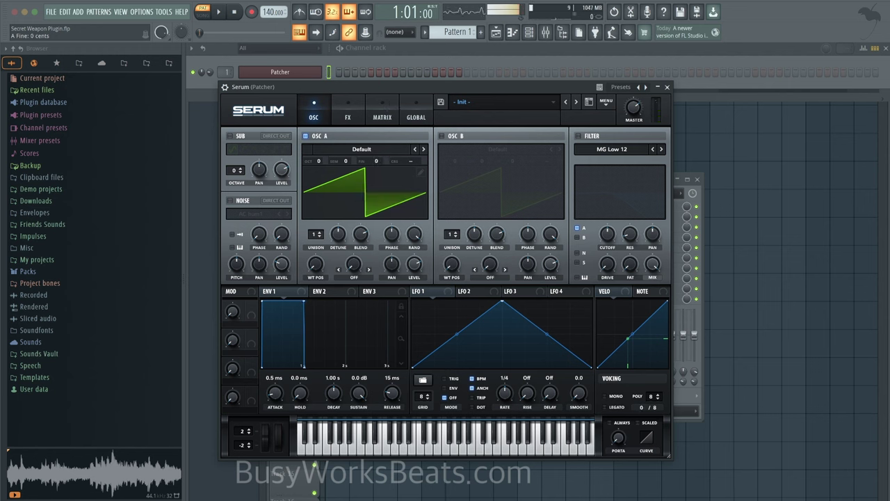
click(667, 87)
drag(323, 240, 352, 249)
Load the Basic sine LFO preset in the Fruity Formula Controller.
double_click(348, 229)
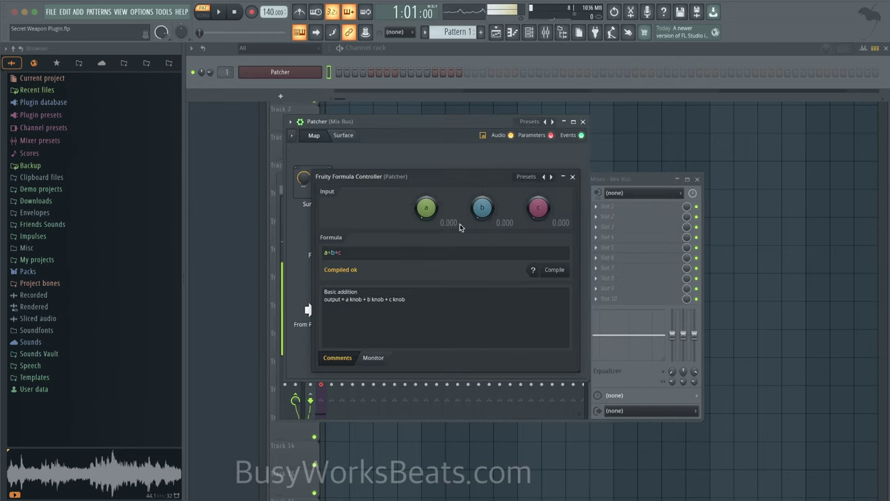
click(534, 178)
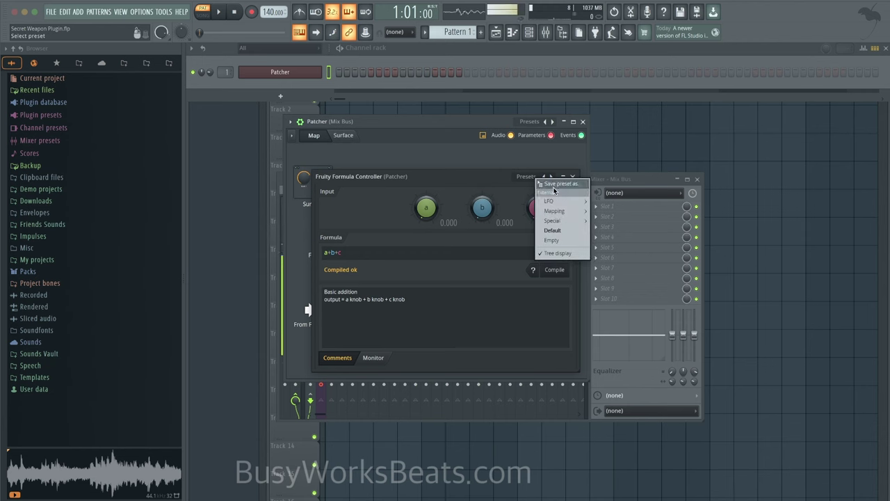
mouse_move(551, 201)
click(630, 240)
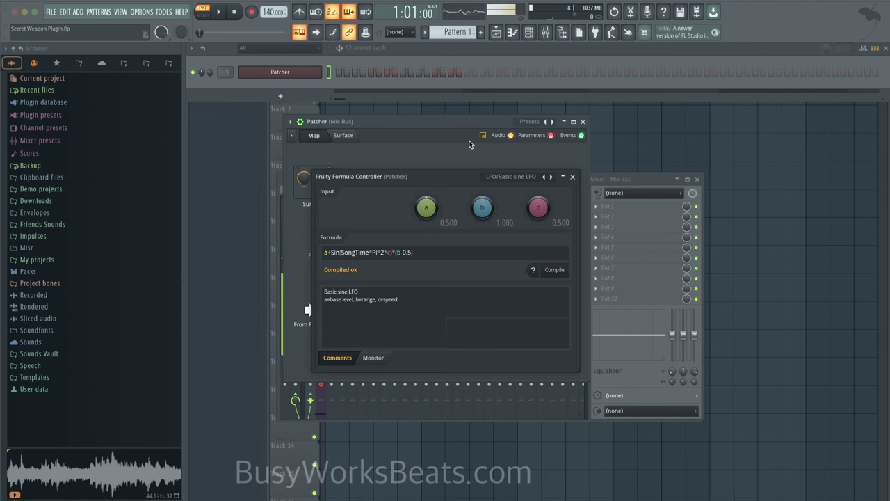
Audition playback, lower the LFO range b to 0.576, then close the controller.
key(space)
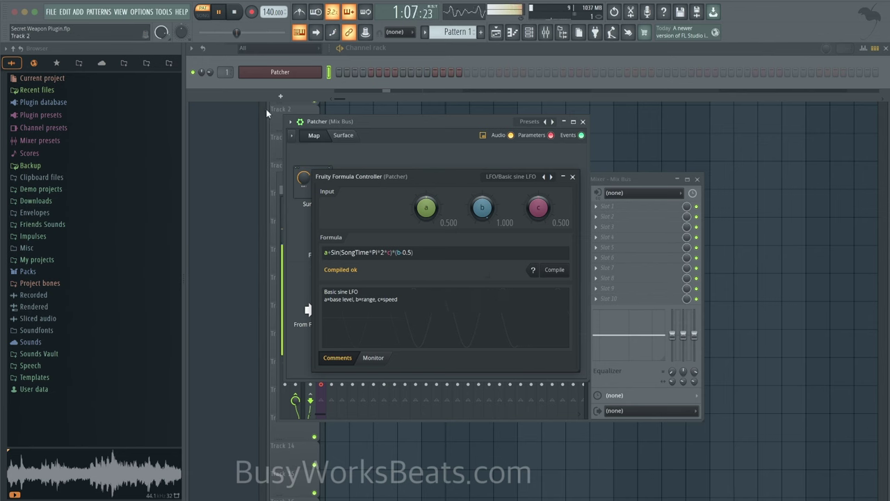
click(210, 73)
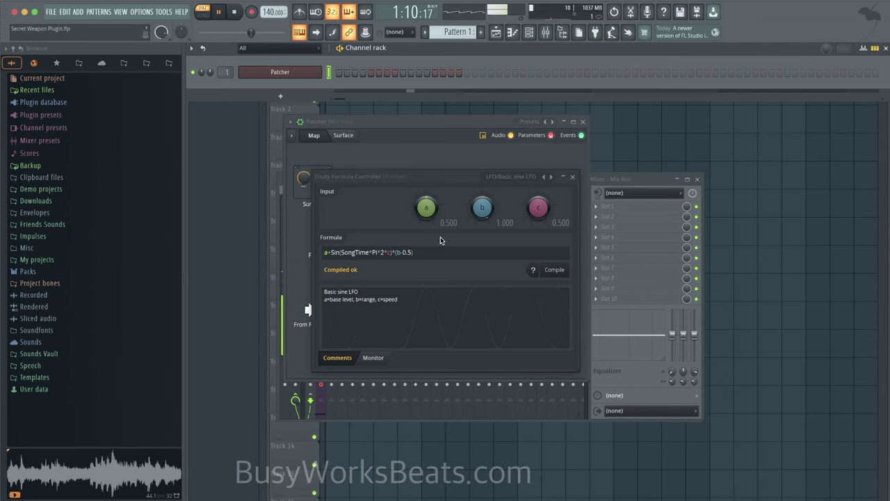
key(space)
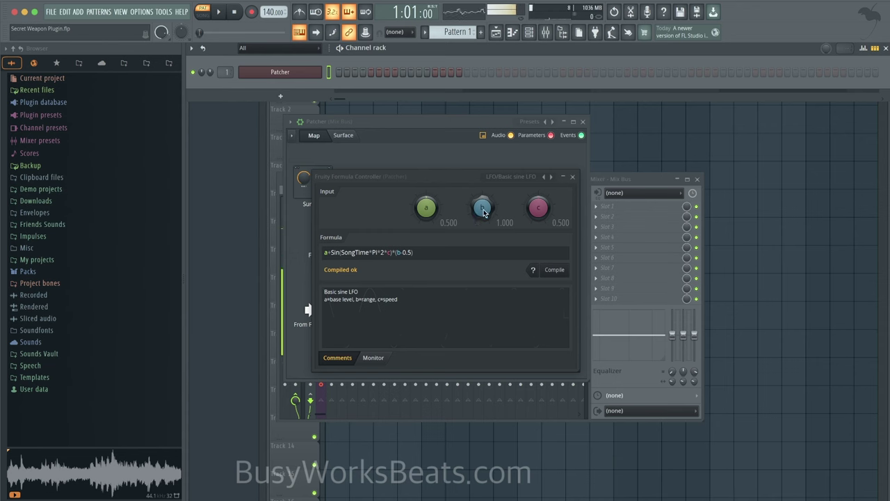
key(space)
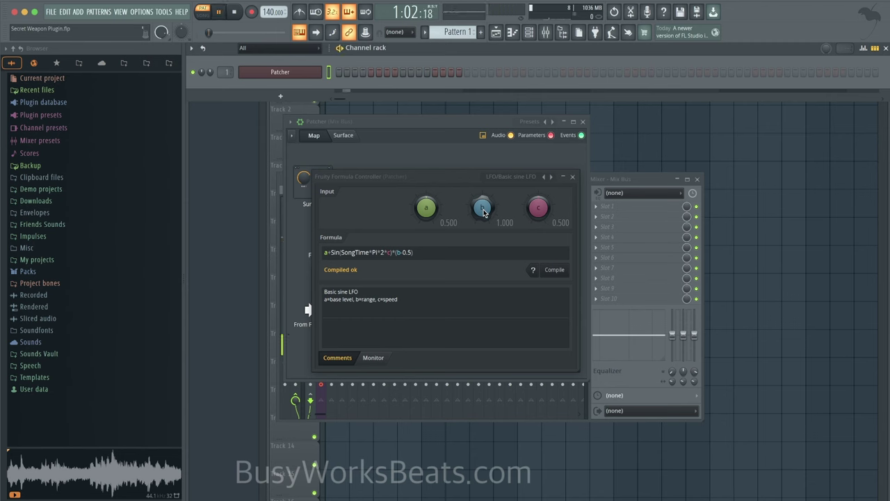
drag(484, 213, 484, 239)
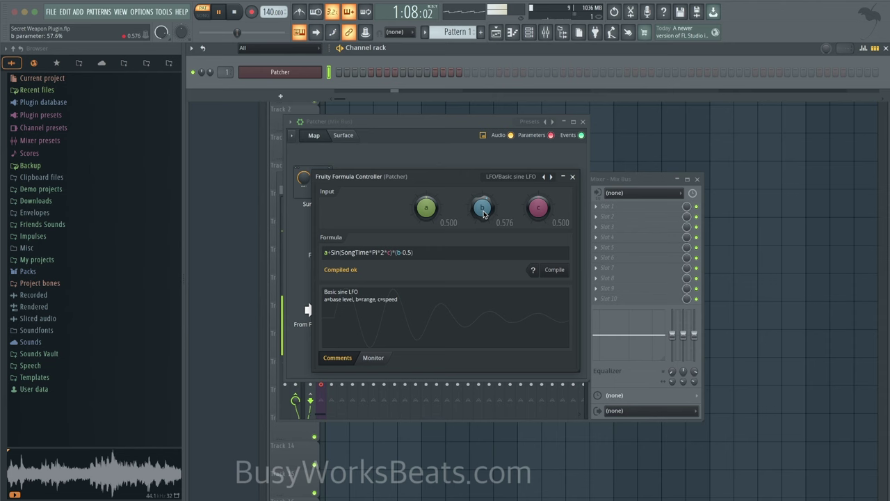
key(space)
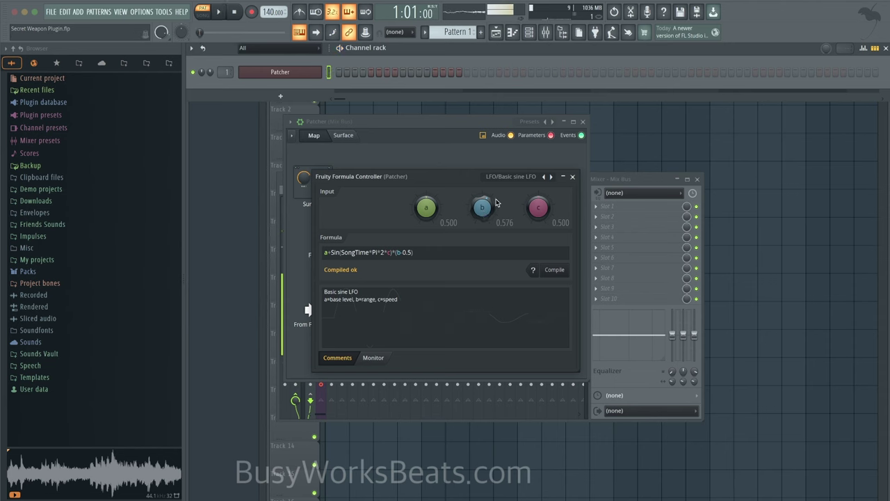
click(573, 177)
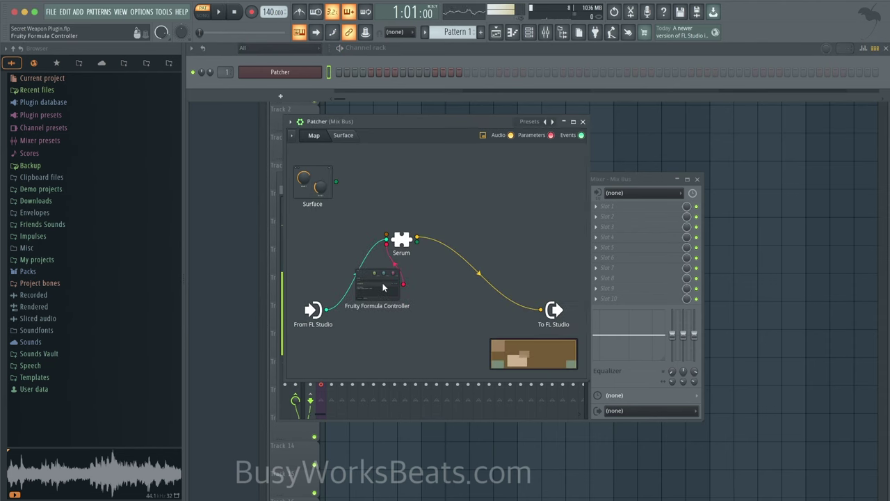
Add a second Fruity Formula Controller to the Patcher graph.
right_click(373, 327)
click(400, 333)
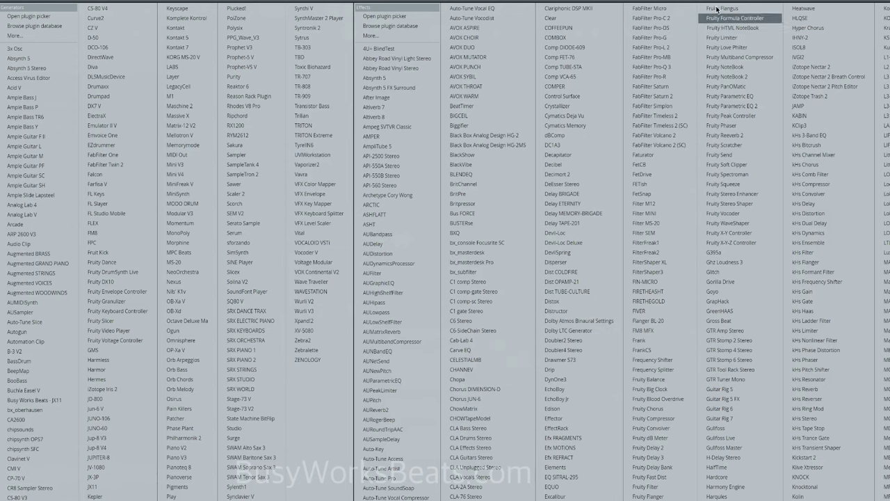
click(741, 18)
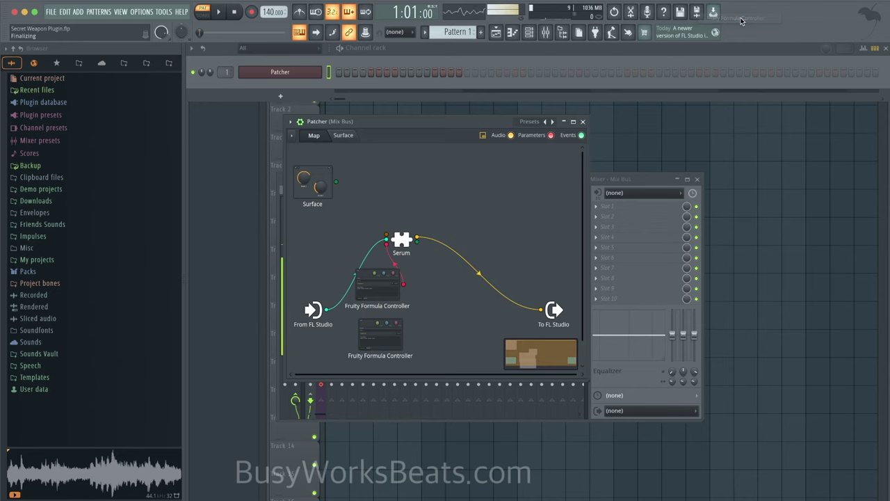
Check its output options and move the new controller under the Surface node.
right_click(384, 335)
mouse_move(418, 401)
mouse_move(498, 399)
click(530, 399)
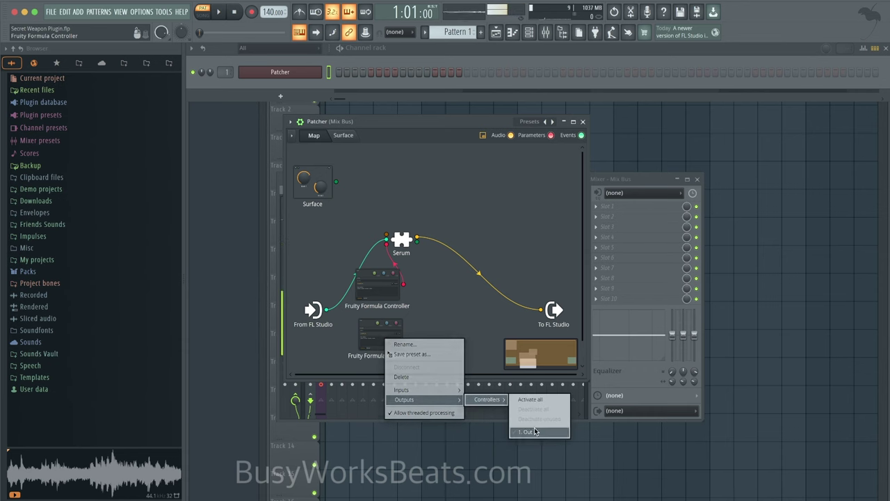
drag(399, 340, 323, 237)
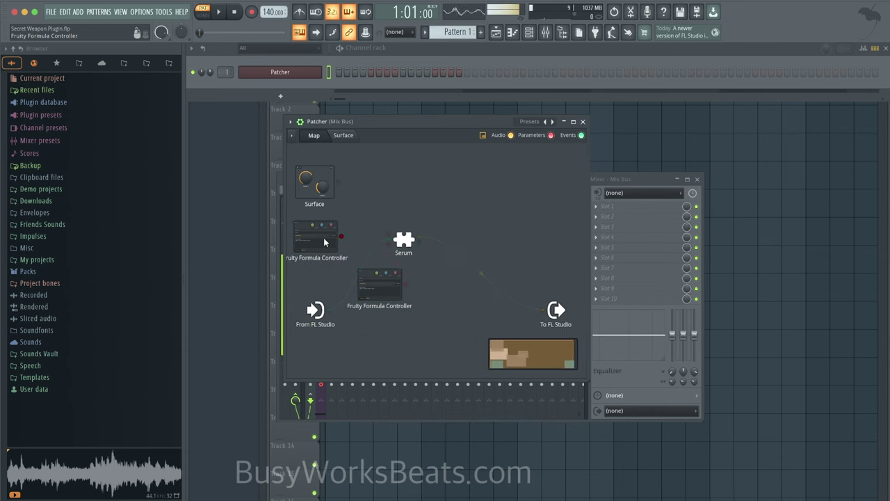
right_click(376, 292)
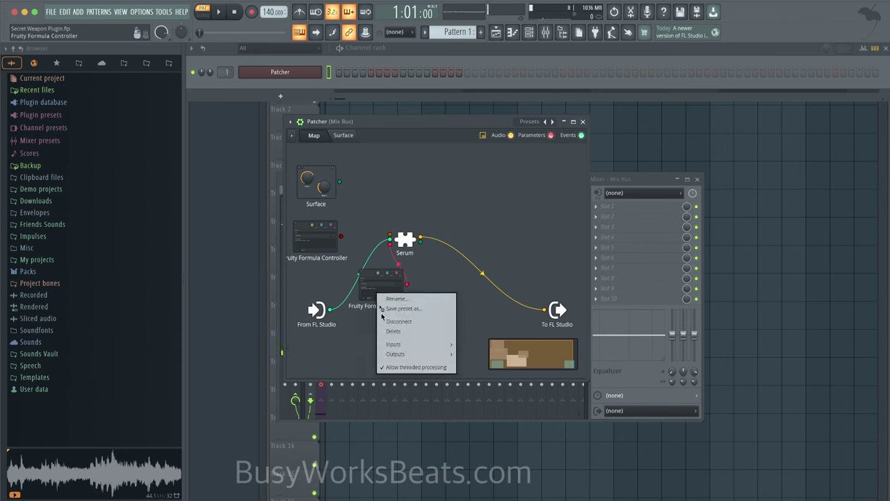
Inspect the lower controller's input parameters and formula settings.
click(366, 292)
right_click(380, 289)
mouse_move(400, 338)
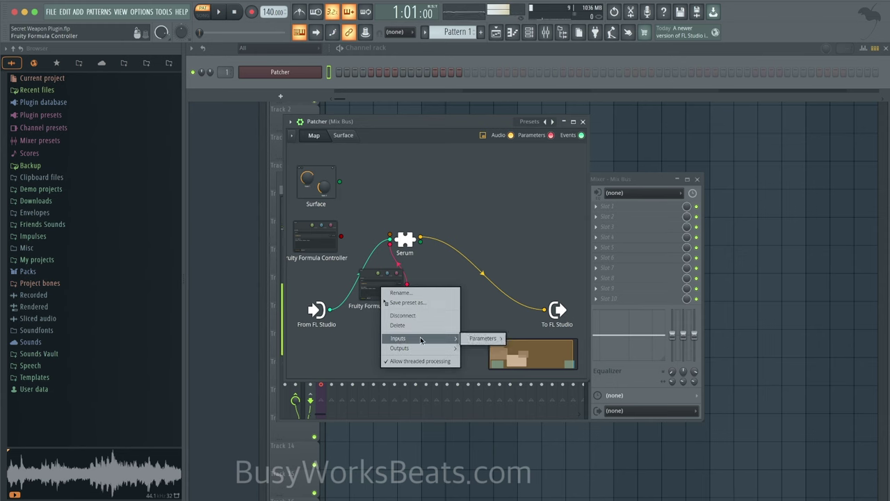
mouse_move(486, 338)
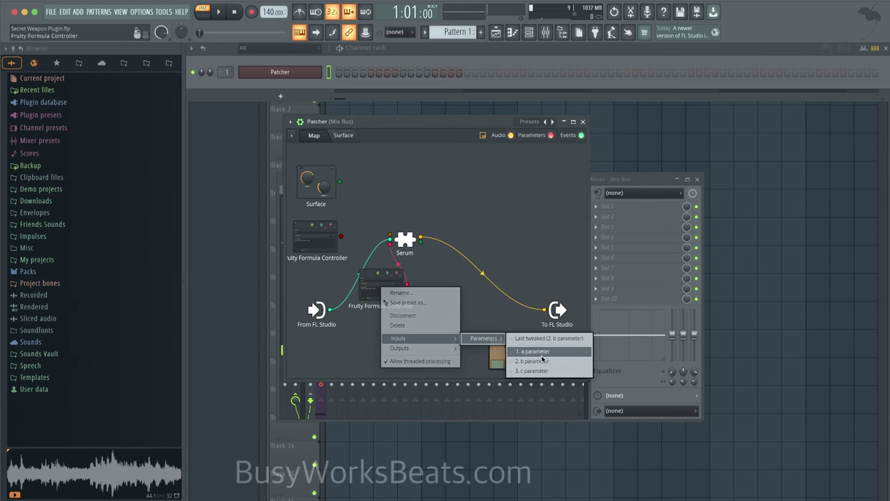
mouse_move(422, 349)
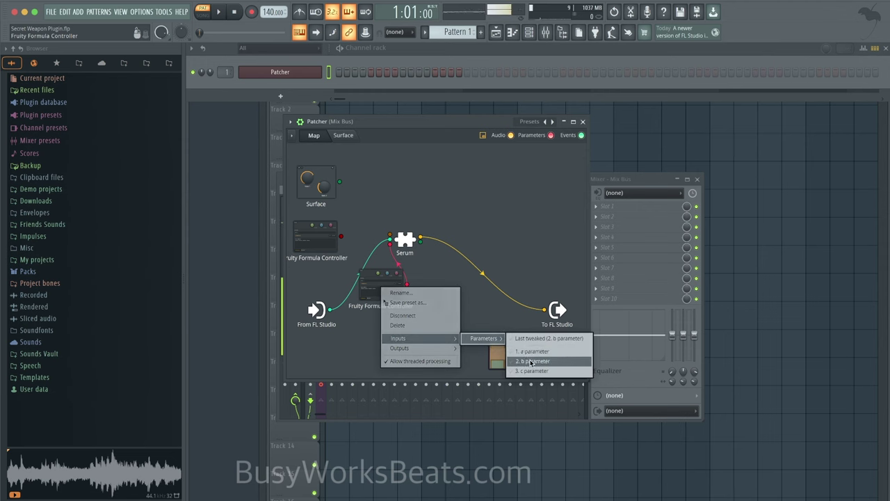
click(391, 278)
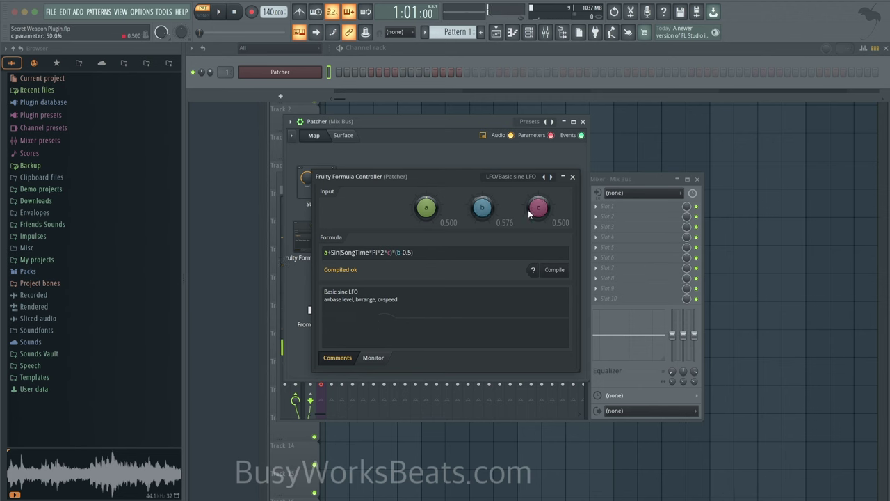
click(572, 176)
Wire the upper controller's output into the lower Formula Controller.
right_click(387, 283)
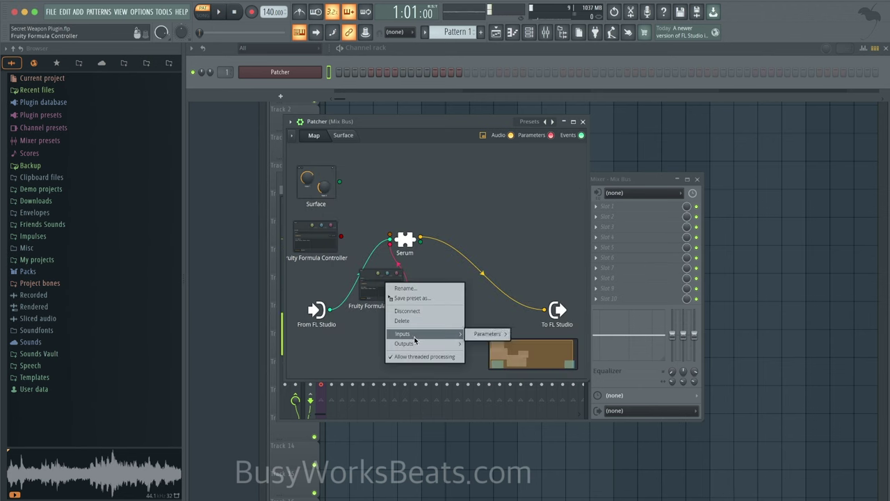
click(379, 294)
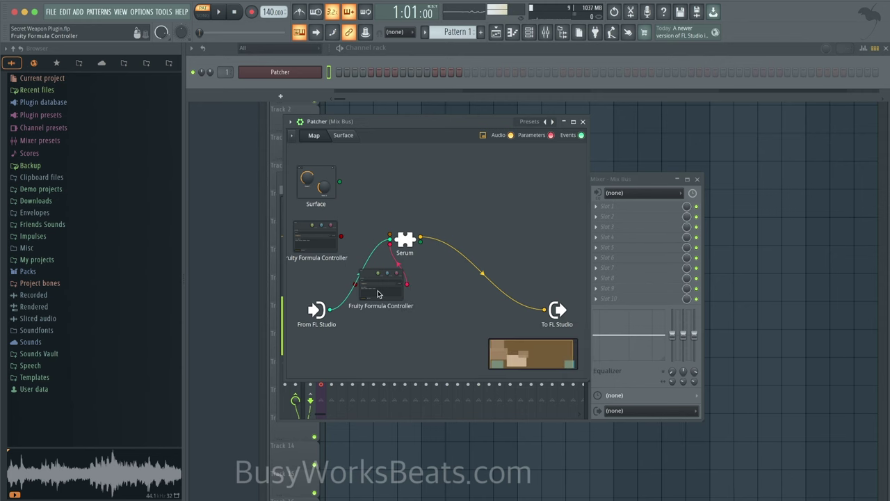
drag(341, 236, 369, 282)
Label the upper controller node 'Master' and the Serum-feeding lower node 'Slave'.
right_click(314, 247)
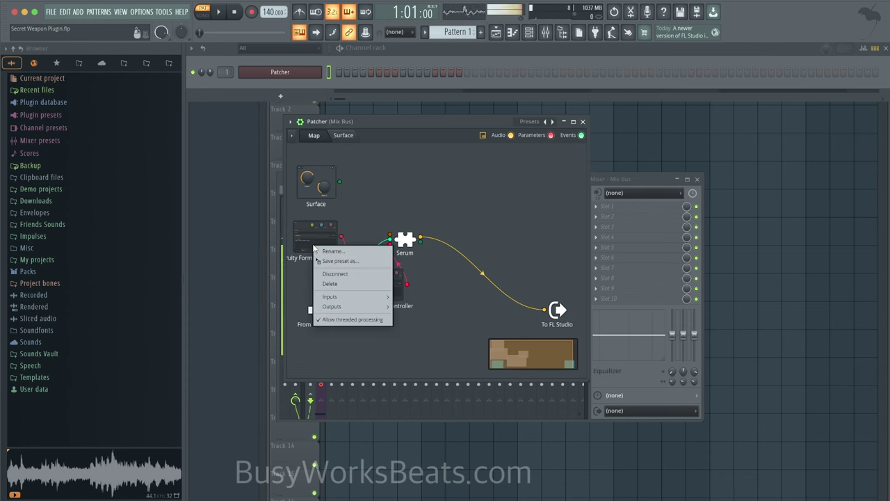
click(324, 249)
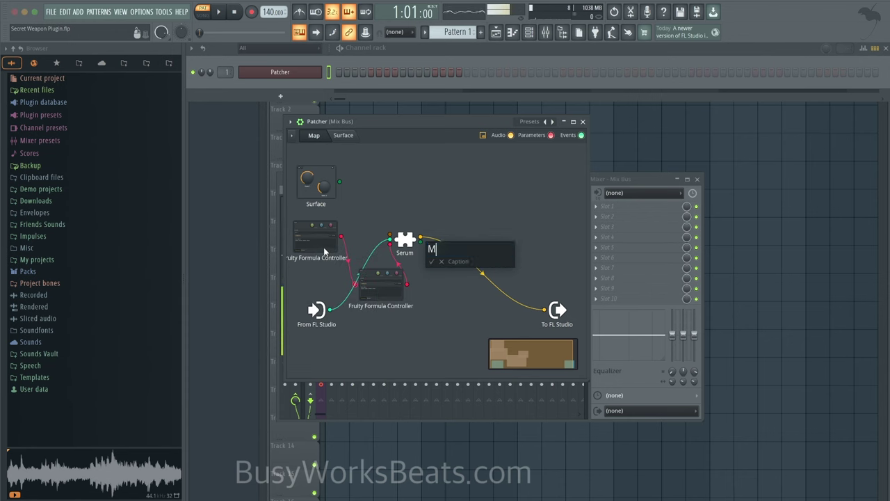
text(aster)
key(Return)
right_click(373, 288)
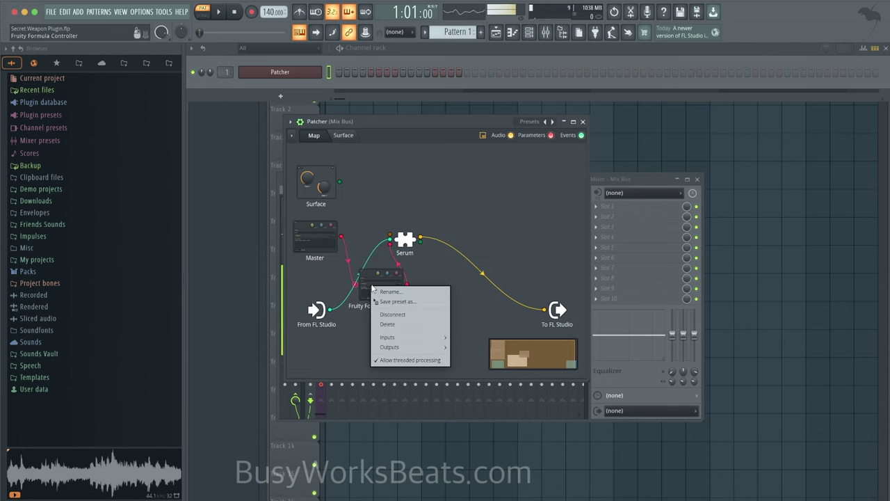
click(382, 290)
text(S)
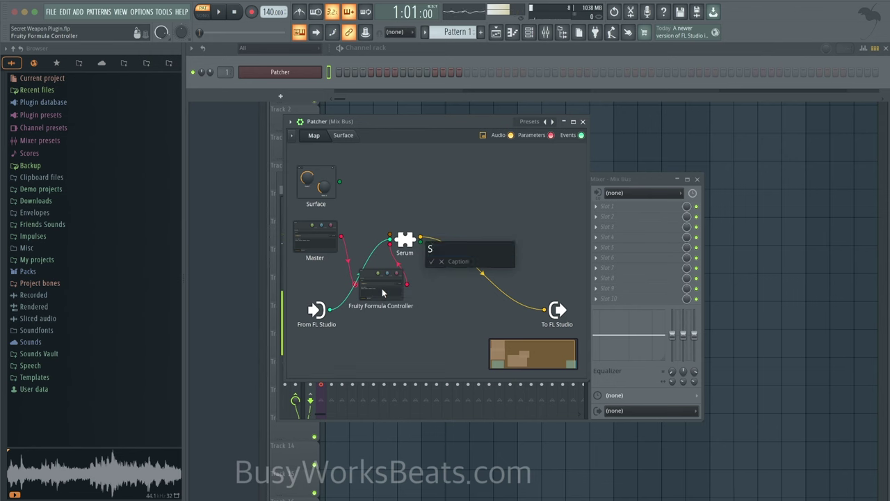
text(lave)
key(Return)
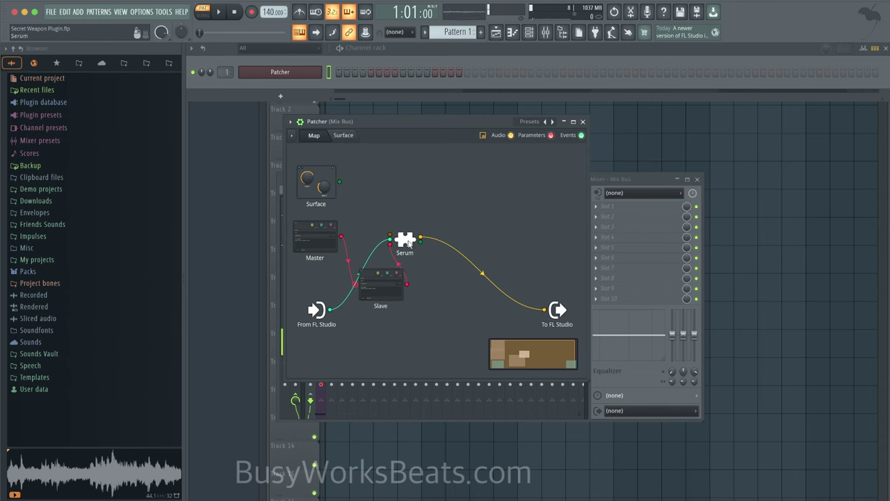
Load the LFO/Randomness preset (a+(Rand-0.5)*b) on Master and start playback.
click(314, 238)
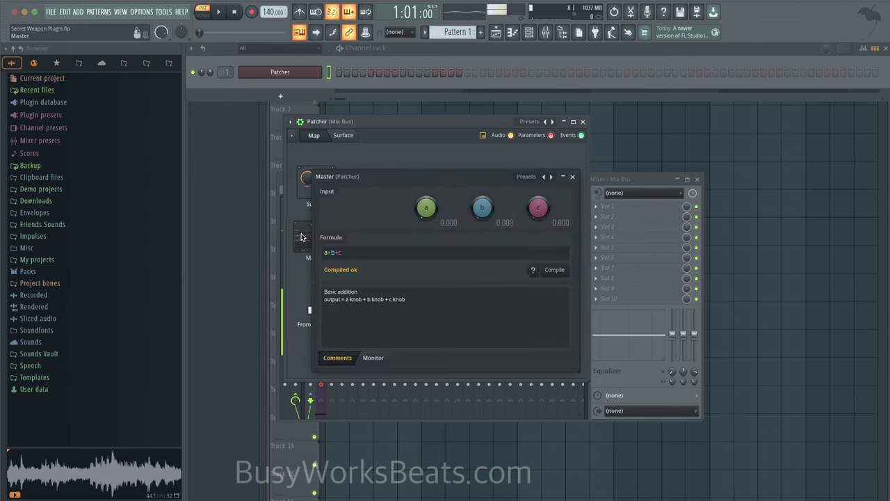
click(533, 179)
mouse_move(546, 202)
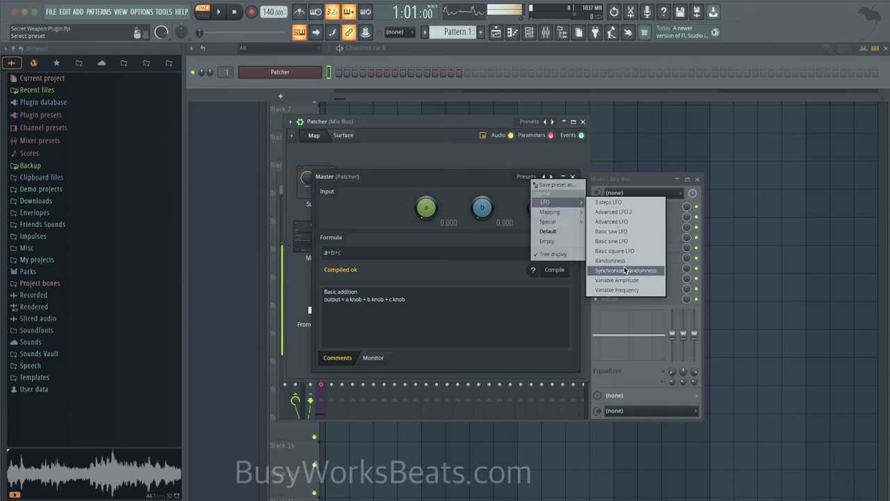
mouse_move(564, 221)
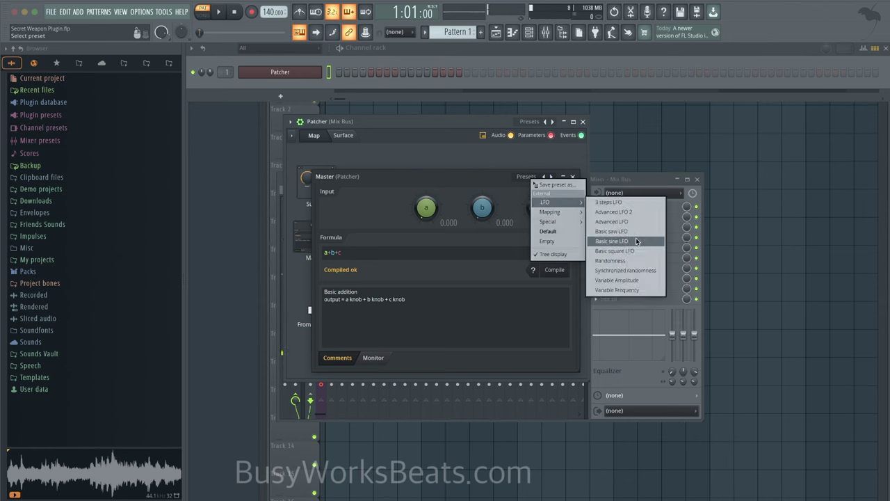
click(634, 253)
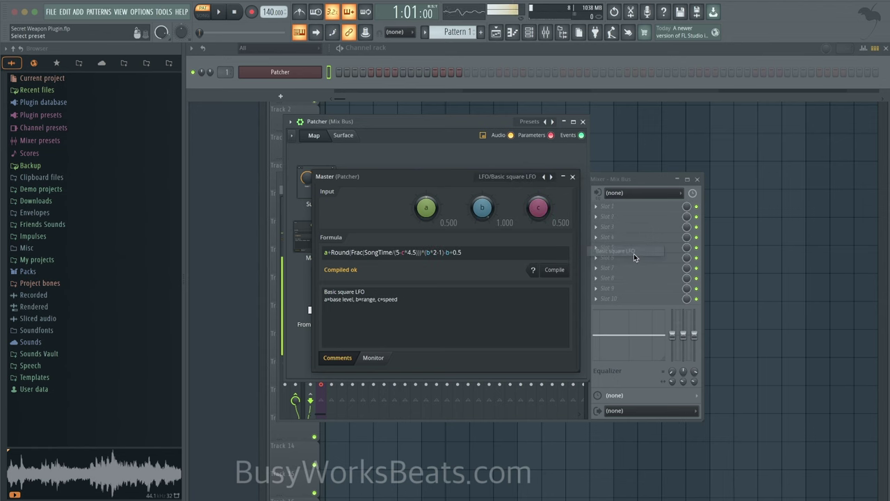
click(551, 176)
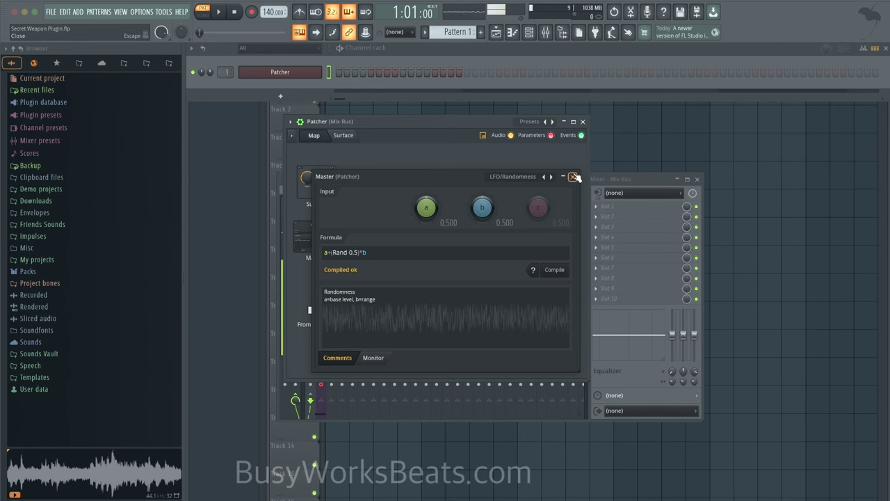
key(space)
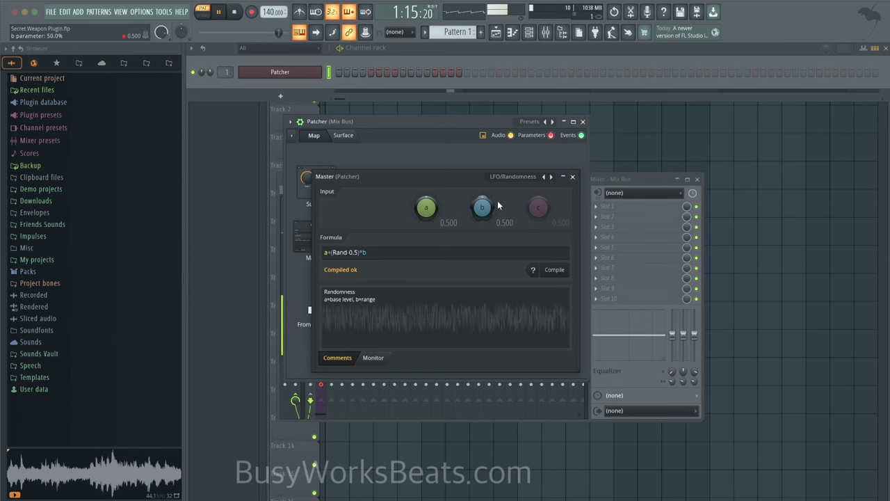
Close Master, nudge Serum's oscillator A fine tuning, and stop playback.
click(572, 176)
double_click(415, 238)
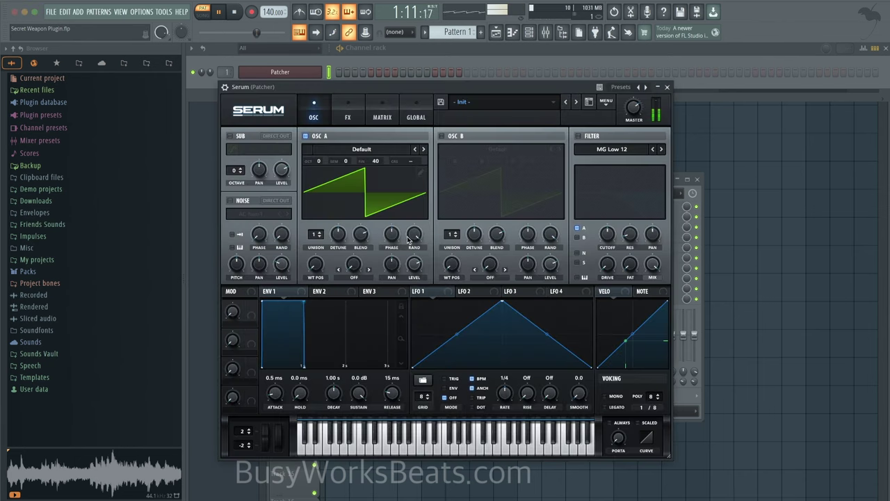
drag(376, 167, 379, 163)
click(667, 87)
key(space)
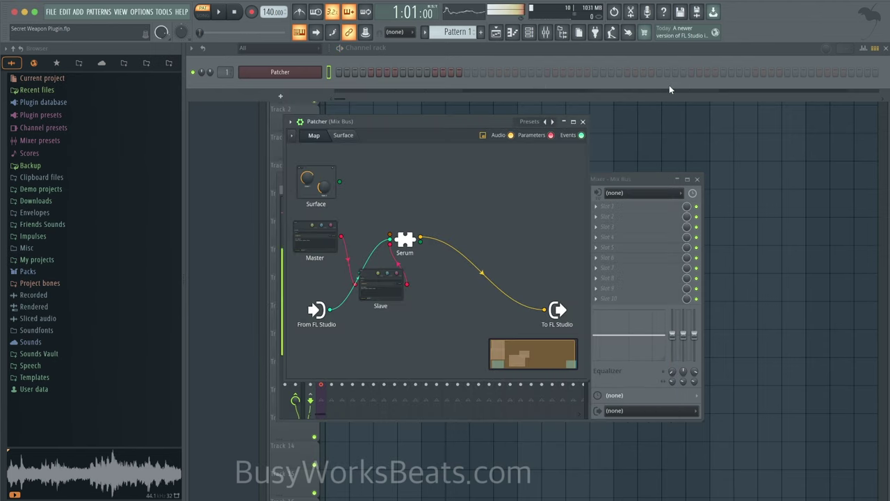
In Serum's matrix, route NoteOn Alt. to A Pan at amount 100.
double_click(407, 241)
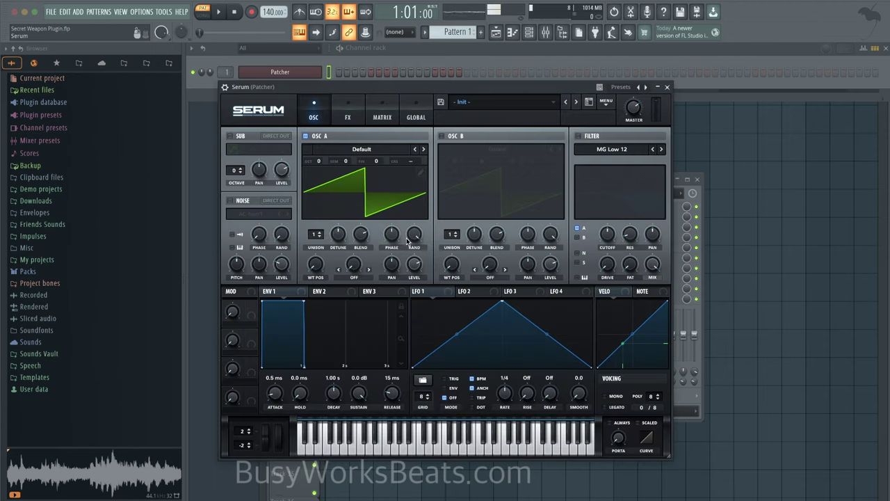
click(372, 116)
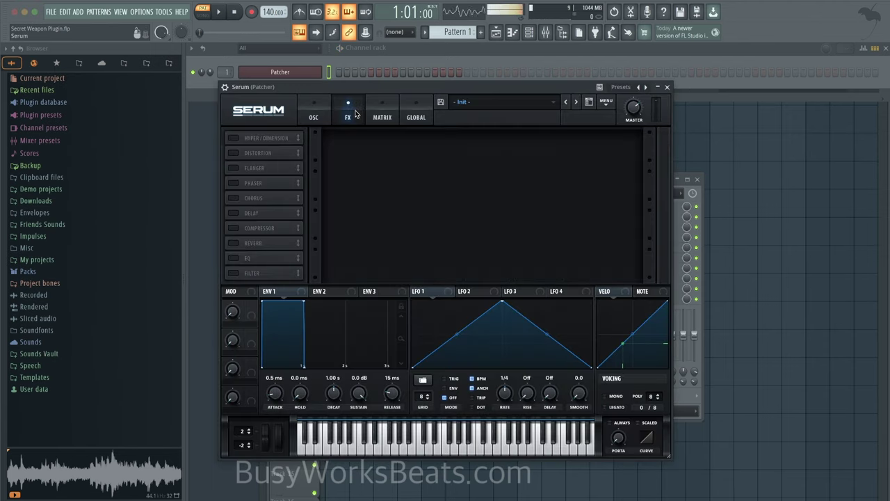
click(258, 150)
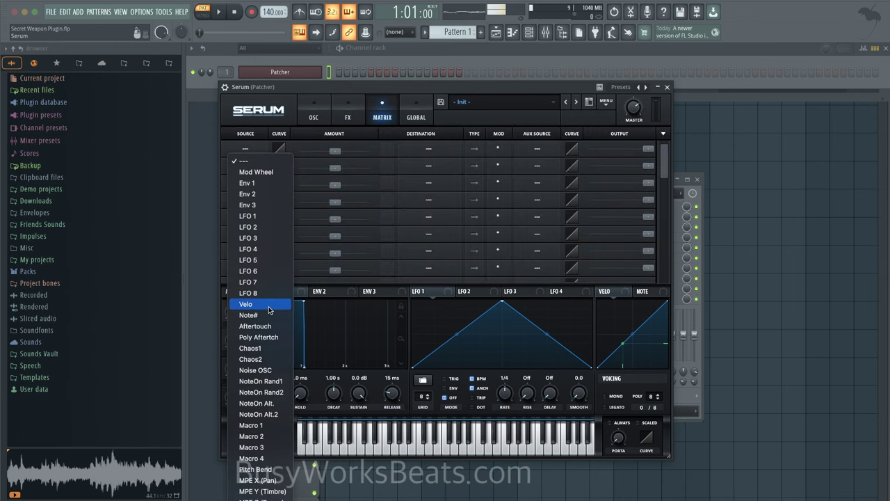
click(270, 404)
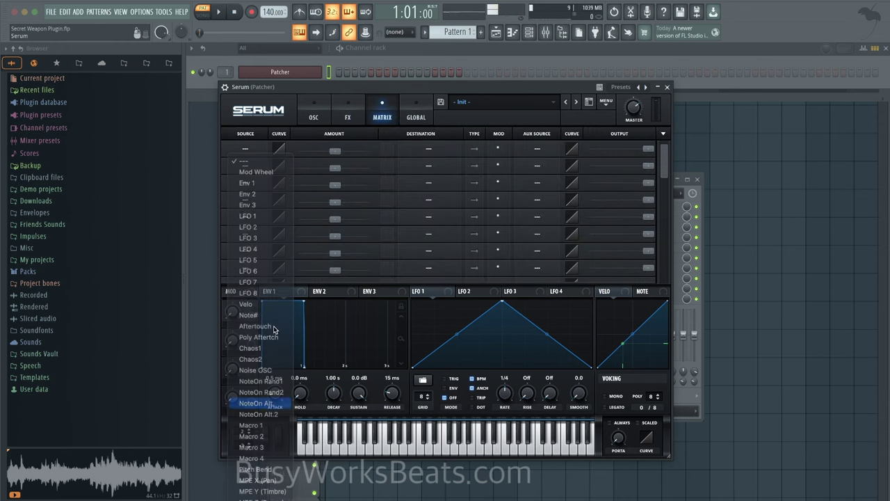
click(410, 144)
mouse_move(449, 160)
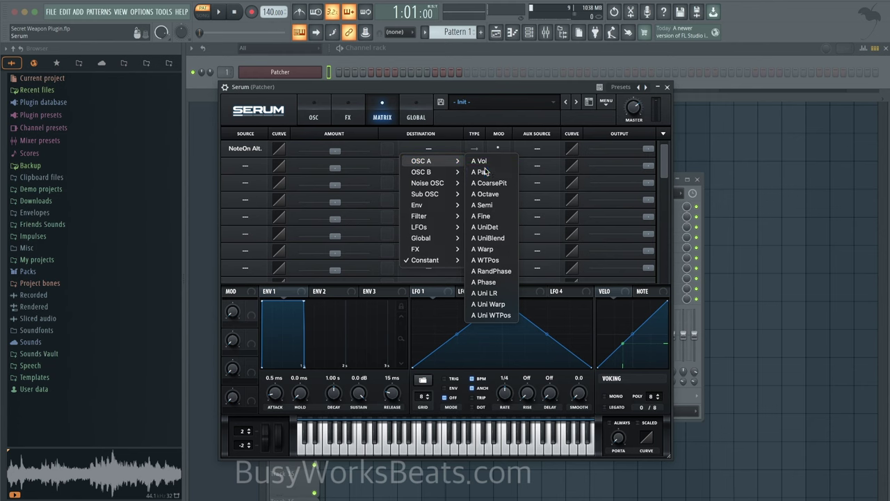
click(491, 171)
drag(346, 151, 431, 146)
click(315, 113)
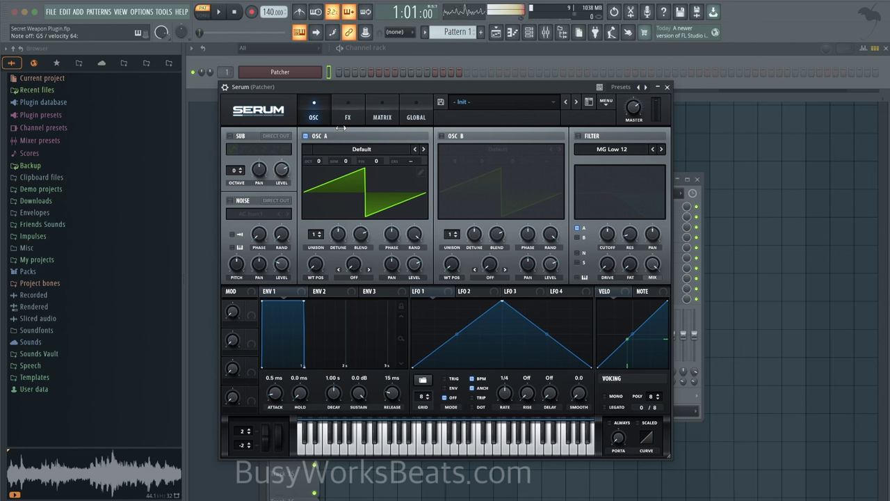
Glance at the Slave controller's formula window, then reopen Serum.
click(667, 87)
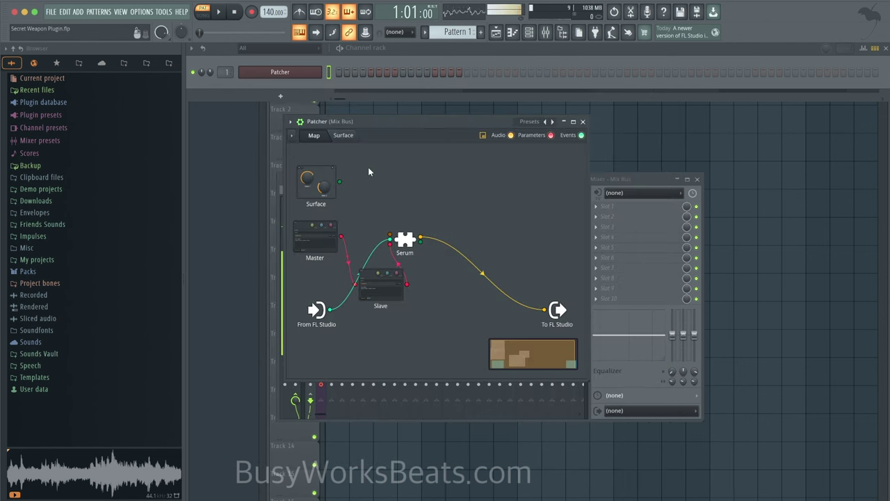
double_click(372, 278)
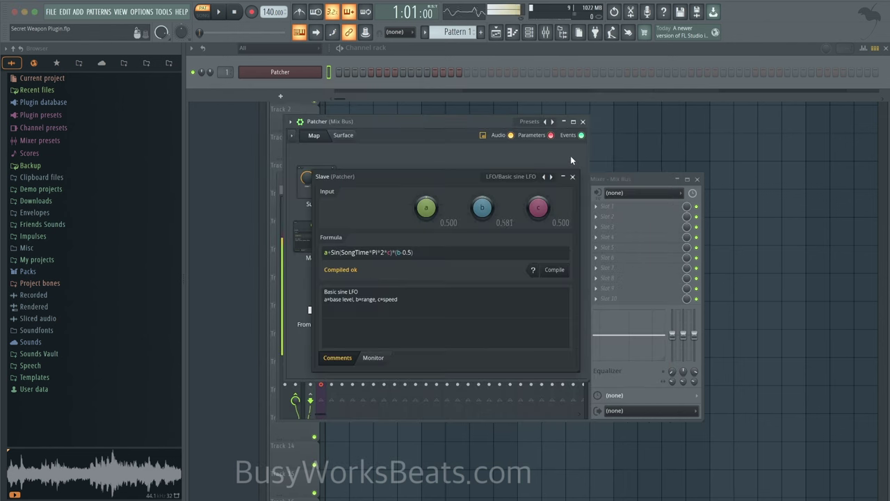
click(572, 179)
double_click(410, 241)
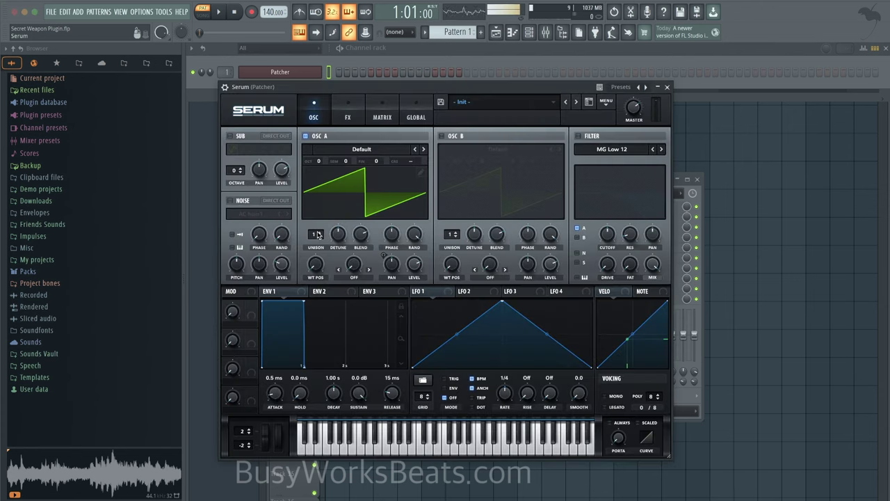
Raise oscillator A unison to 7, enable Hyper/Dimension, and close Serum.
drag(318, 235, 329, 189)
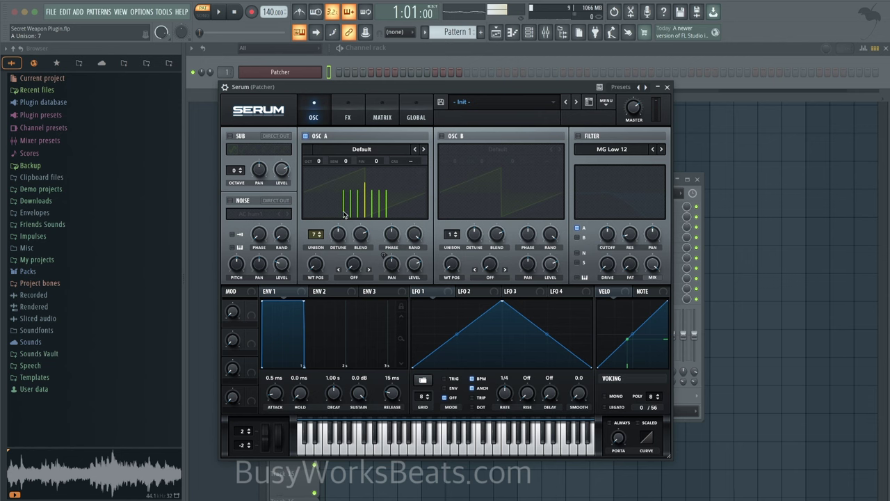
click(347, 119)
click(233, 138)
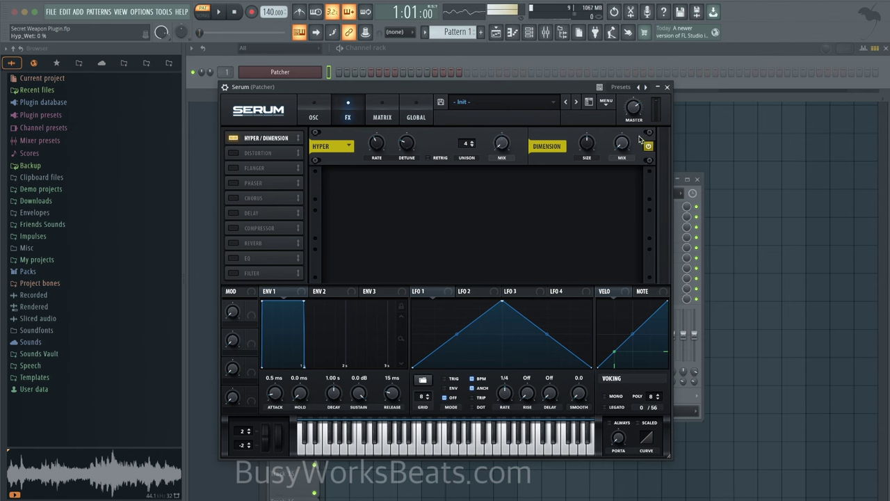
mouse_move(624, 148)
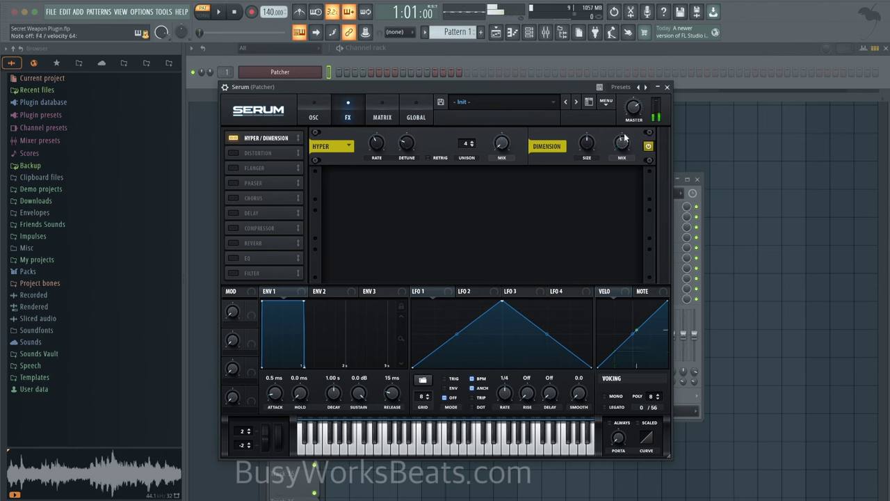
click(667, 87)
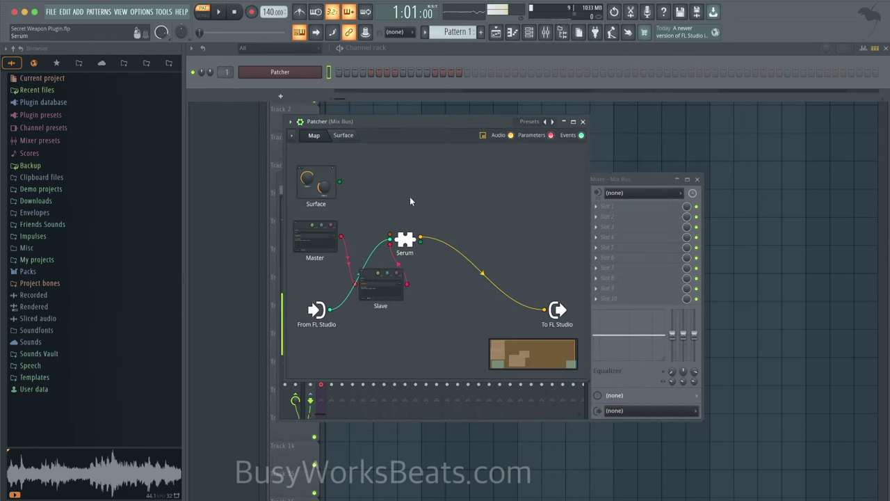
Add a Fruity Peak Controller plugin to the Patcher map.
right_click(406, 318)
mouse_move(426, 336)
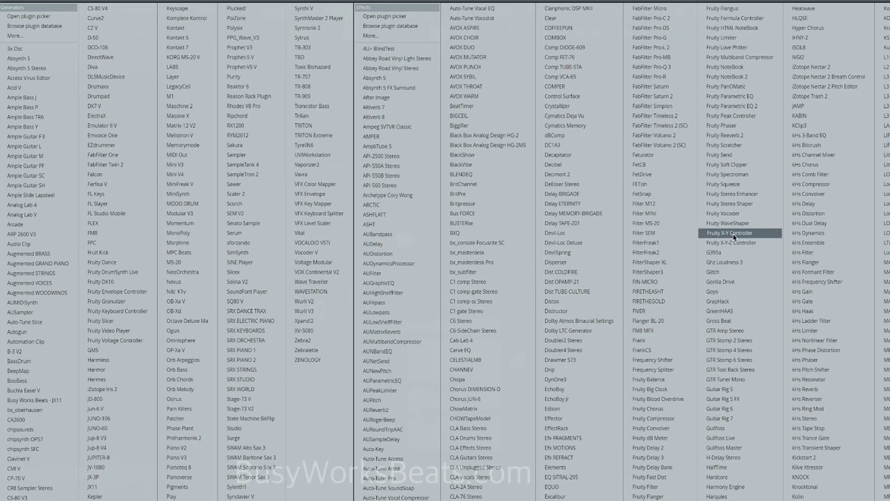
click(727, 115)
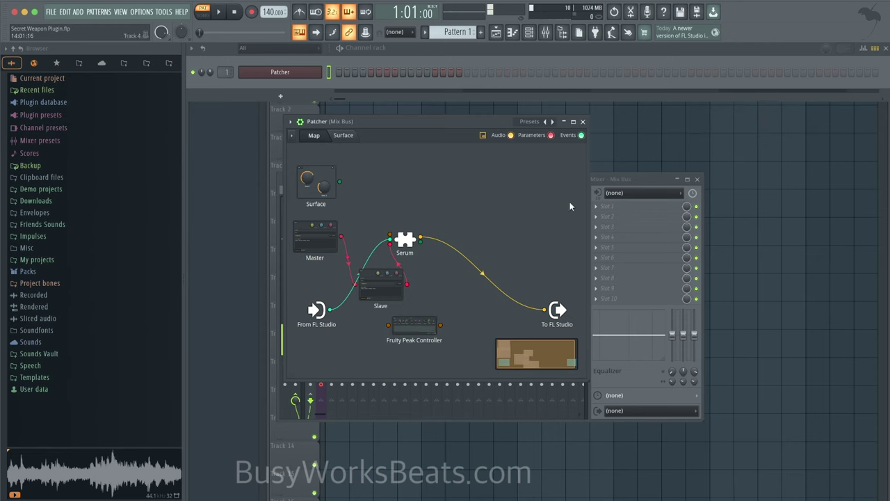
Enable the Peak Controller's Outputs > Controllers > 3. LFO output.
right_click(426, 322)
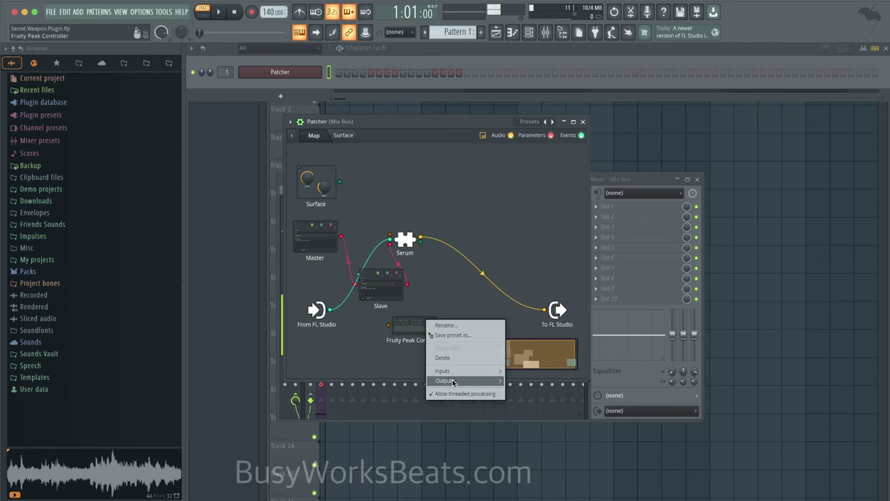
mouse_move(453, 382)
mouse_move(527, 390)
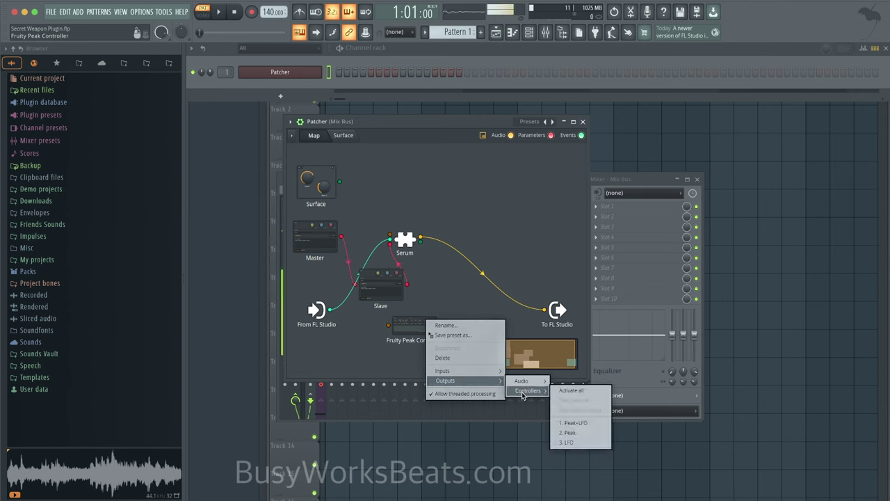
click(604, 443)
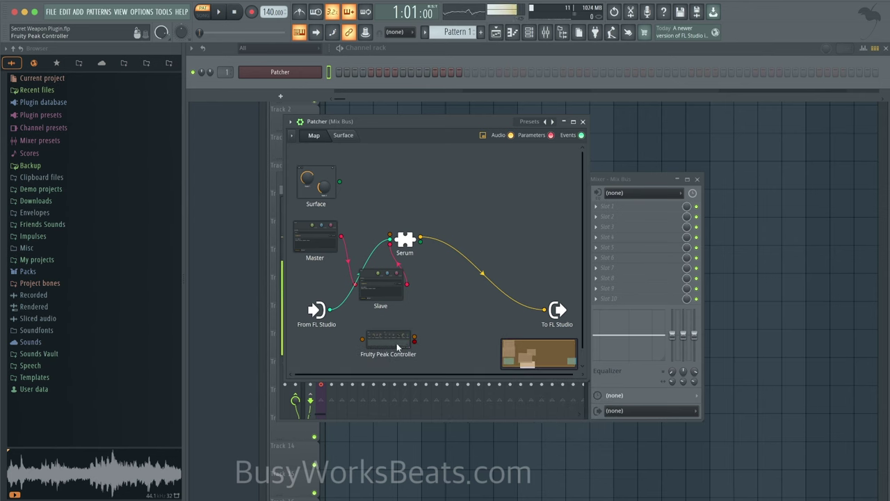
Check the Serum plugin window again, then bring up the Serum node's options.
double_click(404, 239)
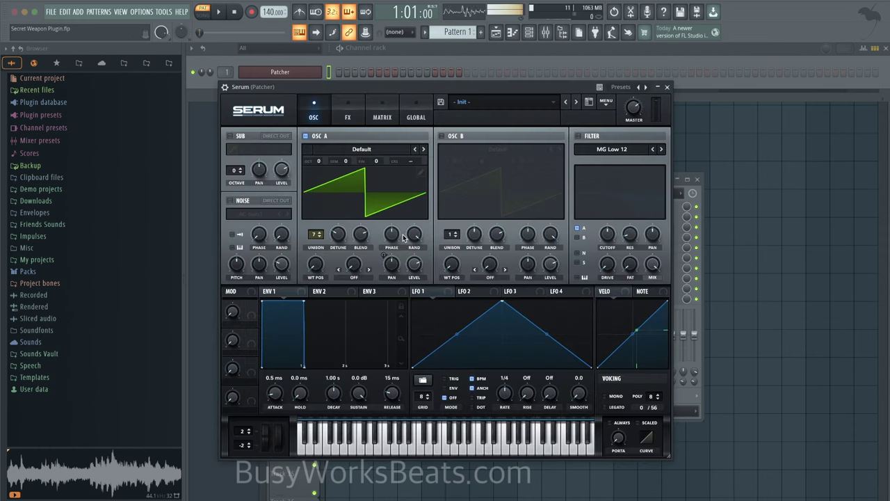
click(667, 86)
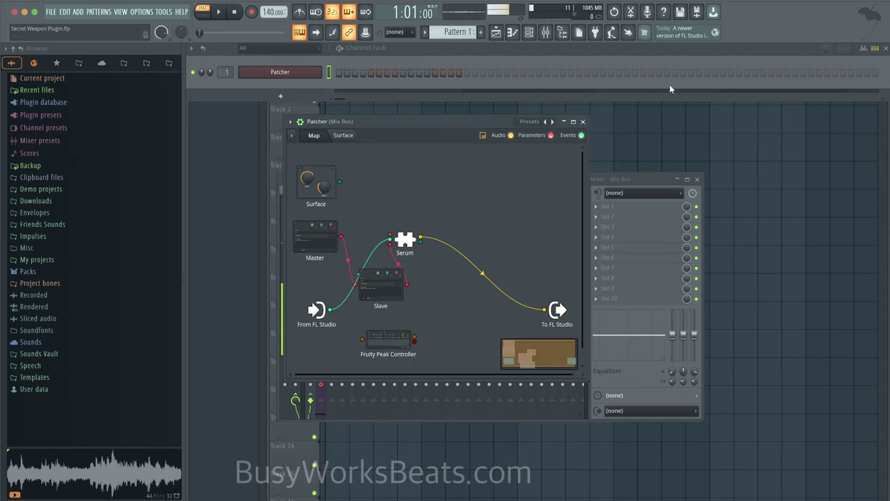
right_click(408, 242)
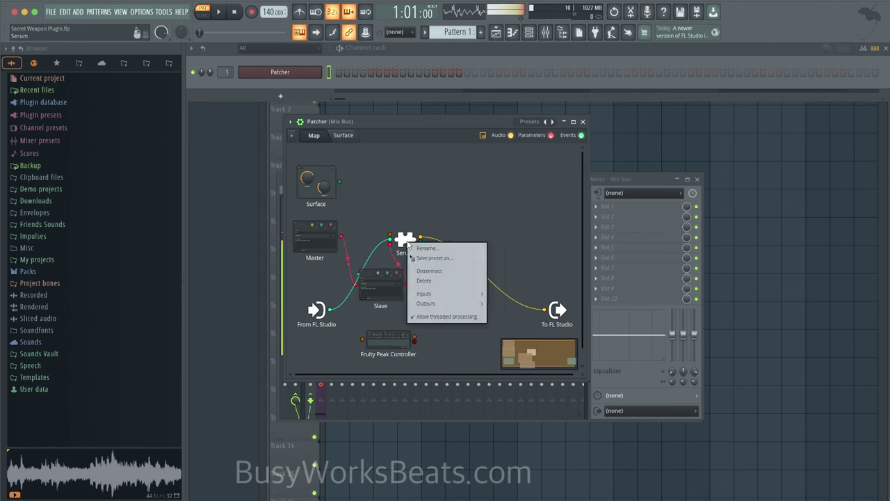
Expose Serum's 154. HypDim_Mix parameter as an input on its Patcher node.
mouse_move(433, 303)
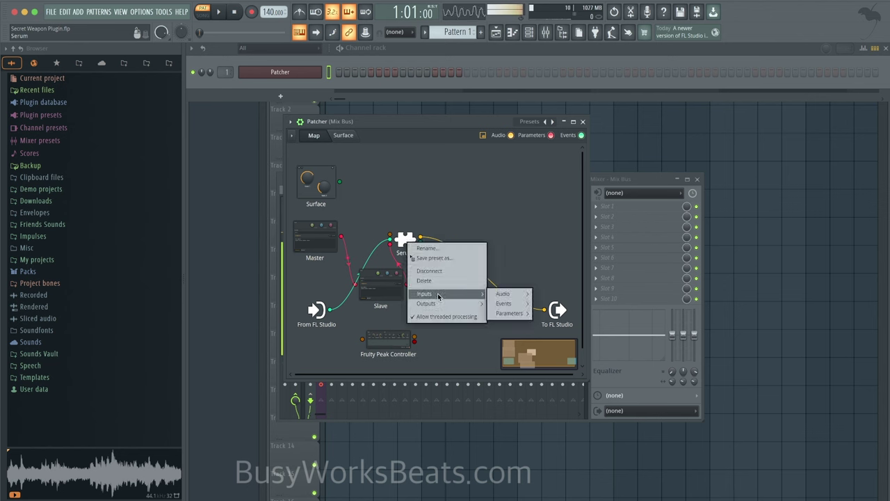
mouse_move(518, 308)
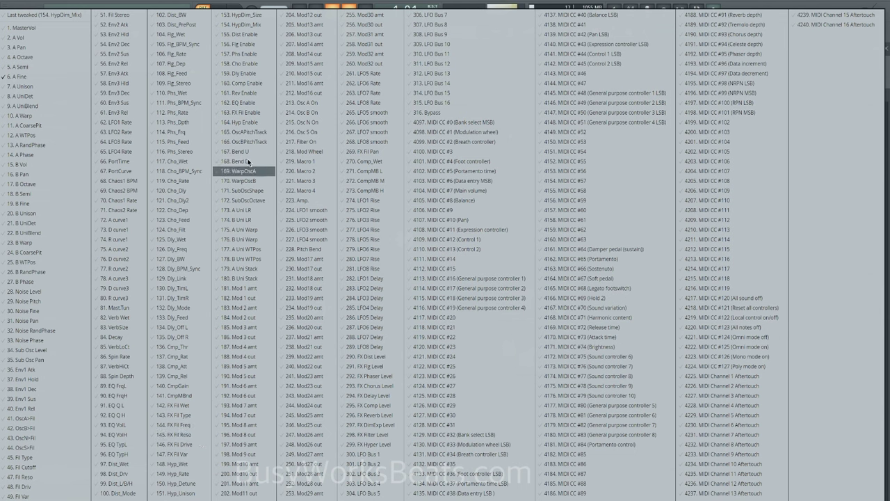
click(261, 24)
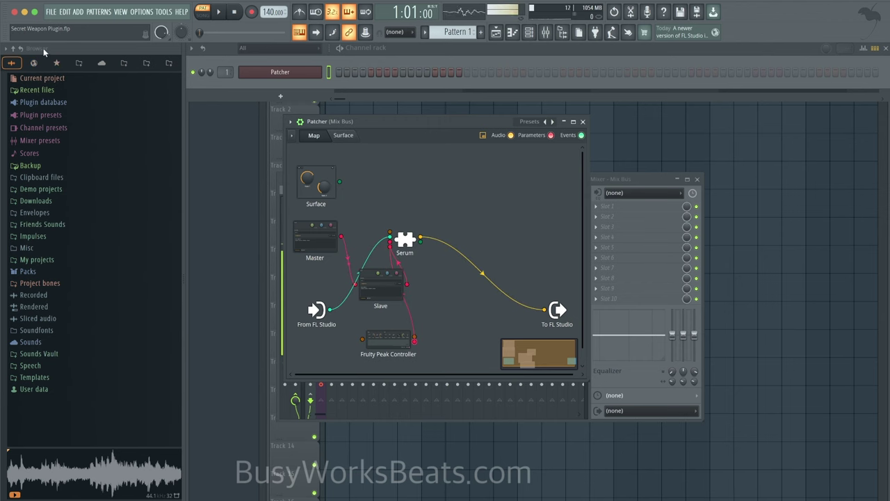
Start playback and wire Serum's audio into the Fruity Peak Controller.
click(388, 341)
key(space)
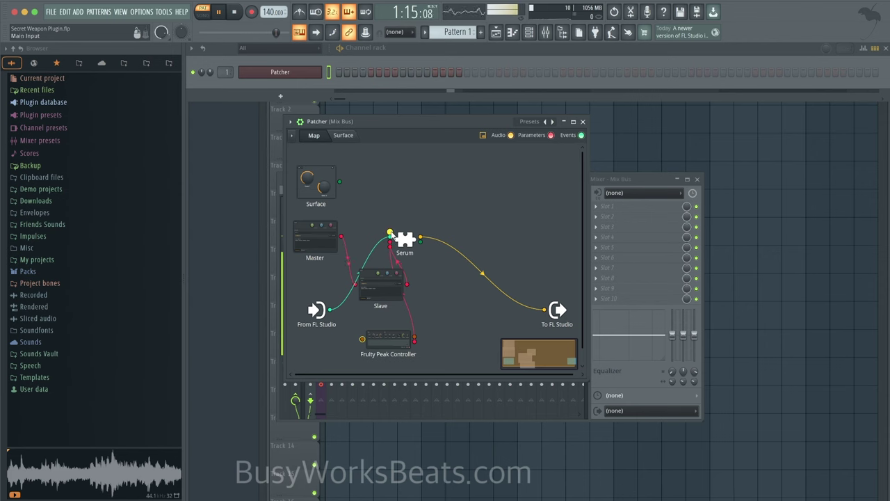
drag(420, 238, 379, 339)
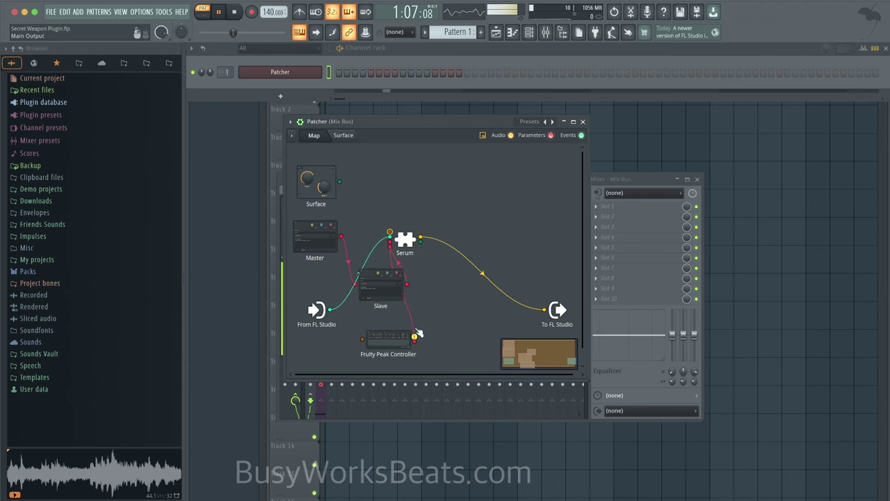
Nudge the Peak Controller node right and move Serum up and to the right.
drag(383, 327, 401, 337)
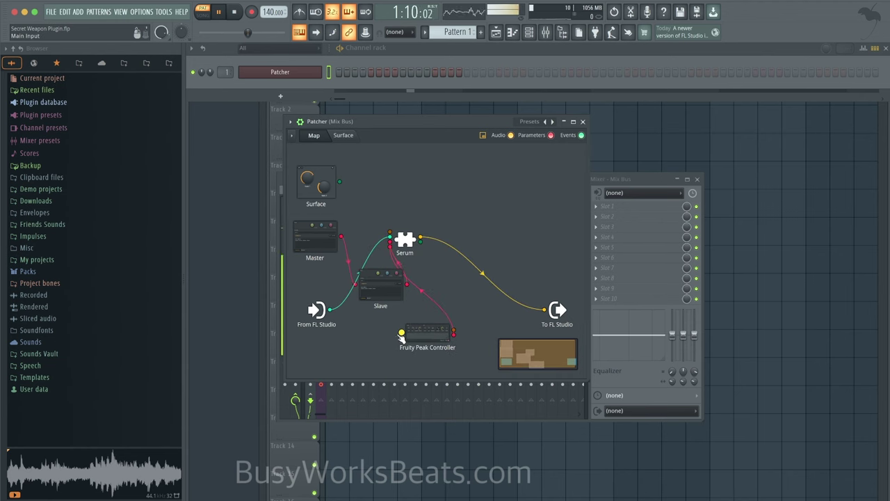
right_click(417, 337)
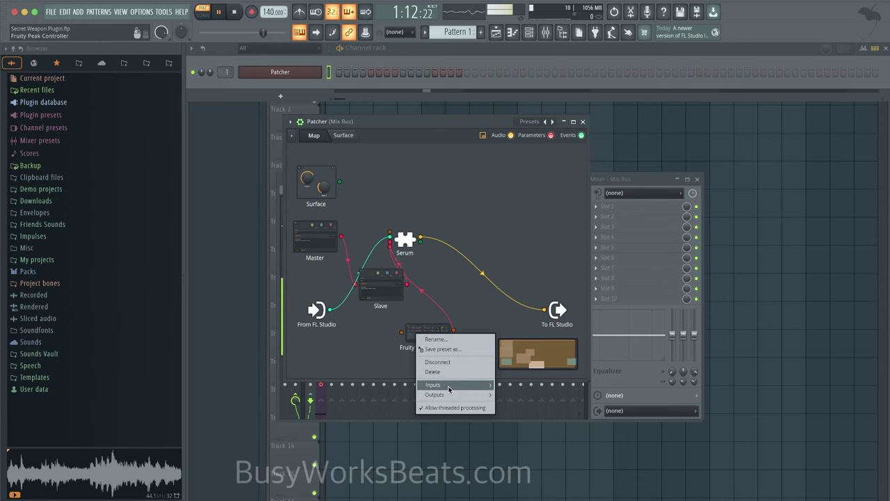
mouse_move(448, 385)
mouse_move(512, 386)
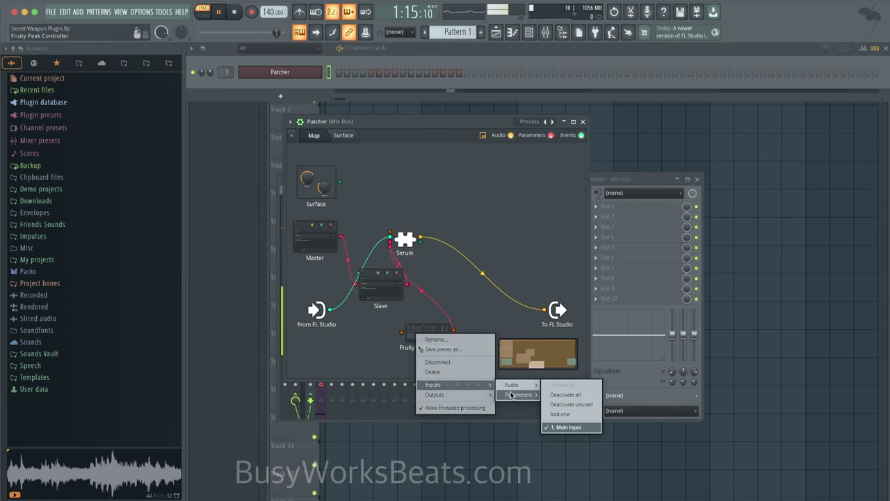
mouse_move(470, 396)
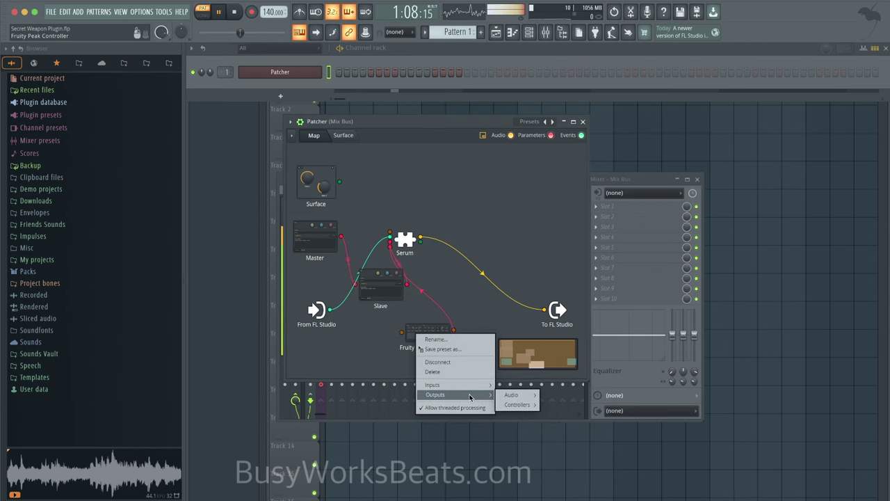
click(383, 345)
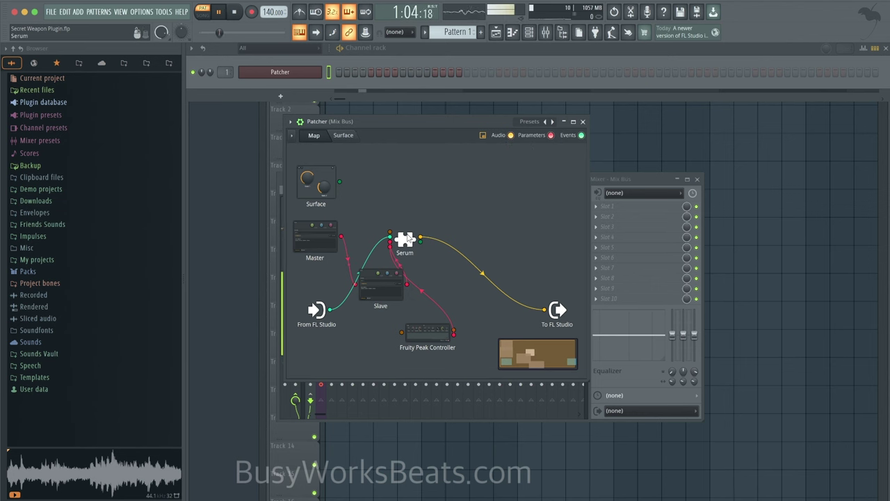
drag(404, 240, 512, 207)
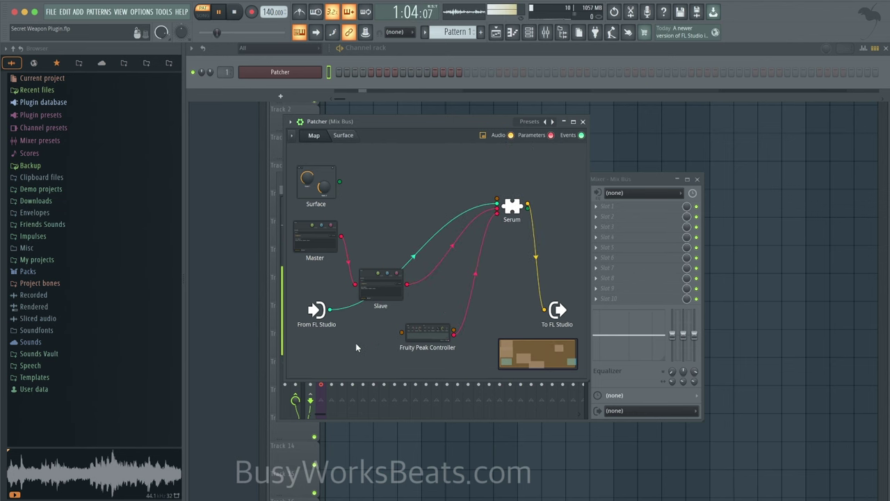
Add a second Serum instance to the Patcher map from the full plugin list.
right_click(355, 343)
click(395, 363)
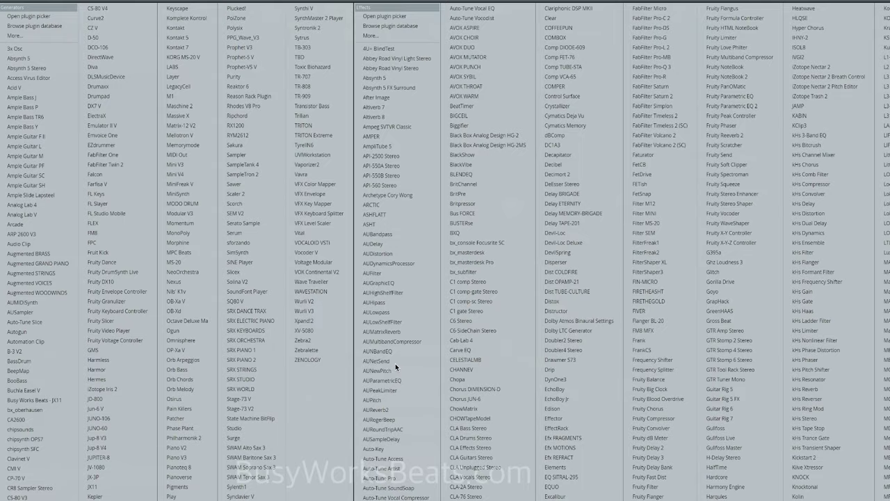
click(267, 234)
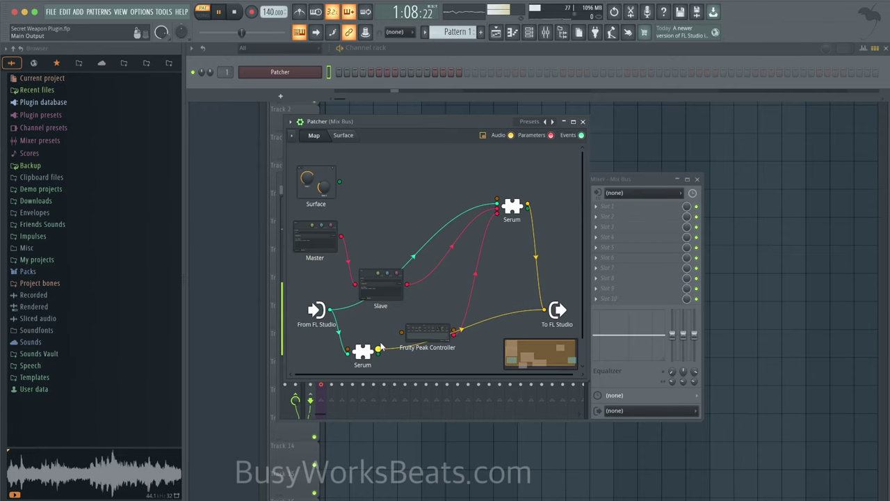
Remove the old output wires and route the new Serum's audio into Fruity Peak Controller.
right_click(379, 353)
click(390, 369)
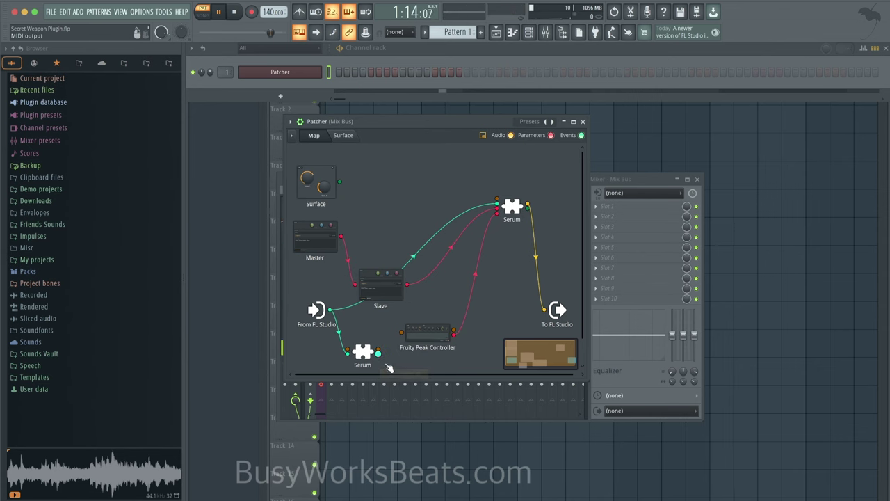
drag(379, 350, 401, 332)
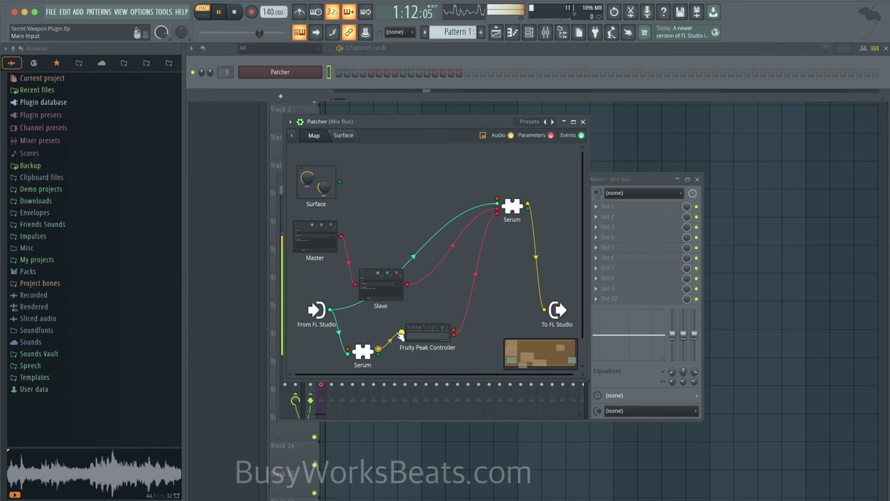
Look over the new Serum's window and stop playback.
double_click(362, 352)
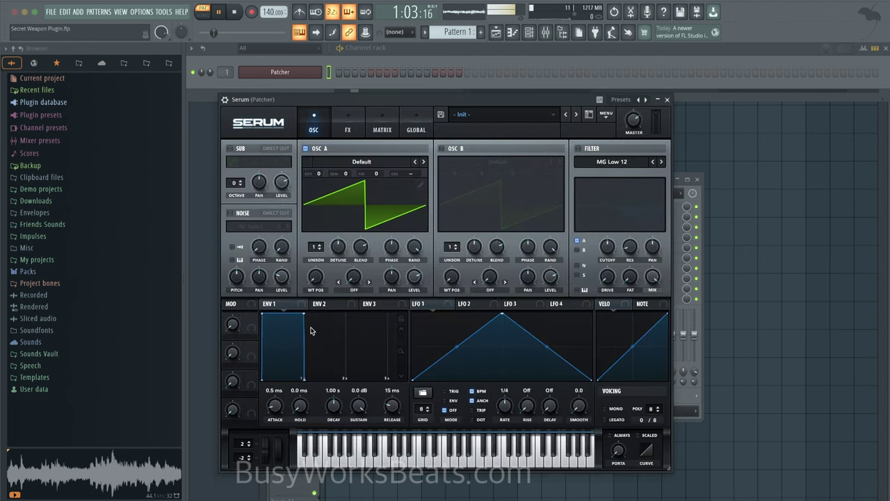
click(667, 100)
key(space)
key(space)
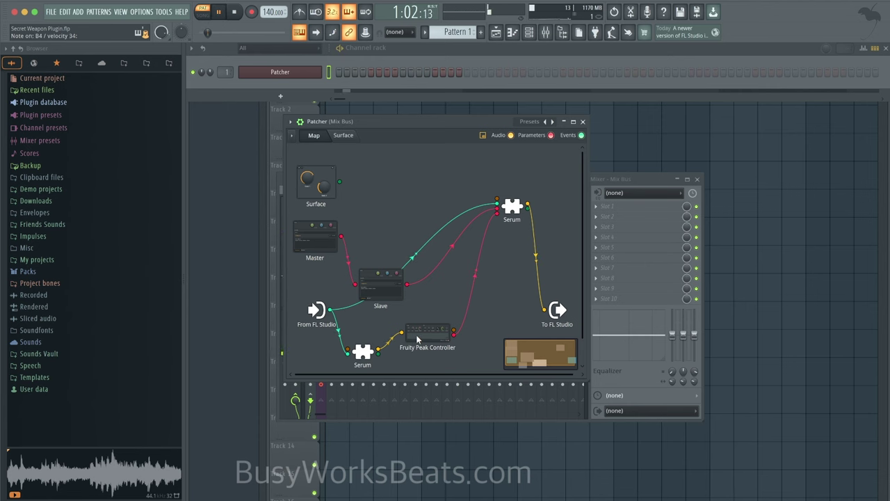
Set the Peak Controller's base to 89%, lower decay to about 22%, and adjust tension.
double_click(417, 337)
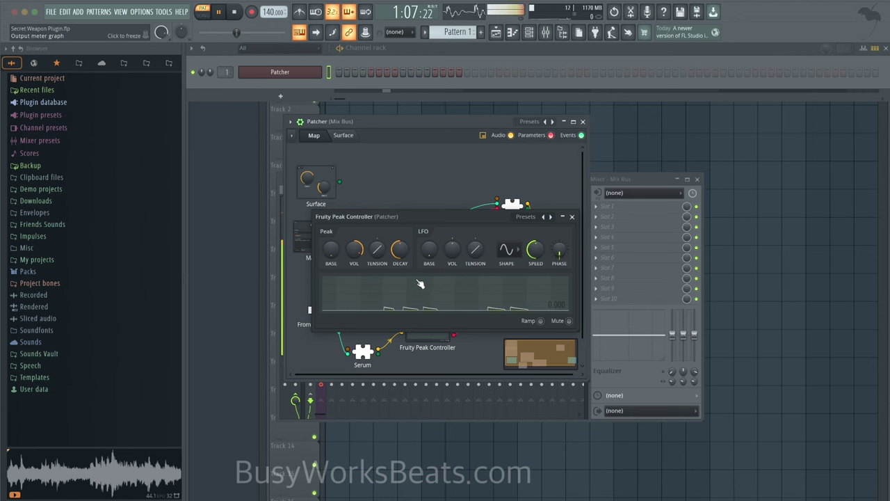
drag(400, 249, 399, 256)
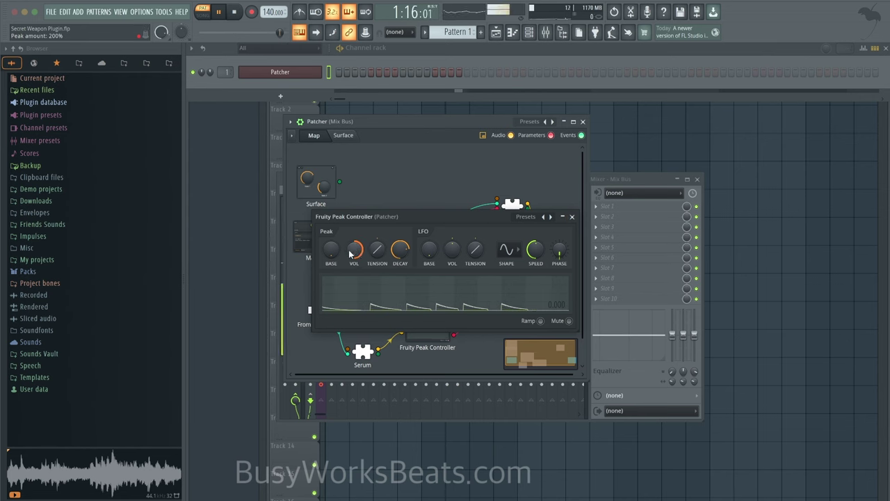
mouse_move(331, 248)
mouse_down()
mouse_move(331, 229)
mouse_move(339, 256)
mouse_up()
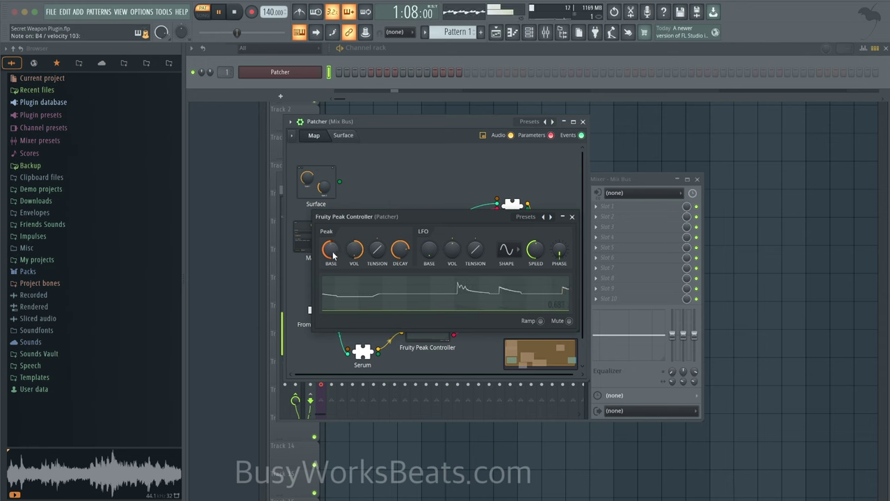
drag(331, 256, 351, 253)
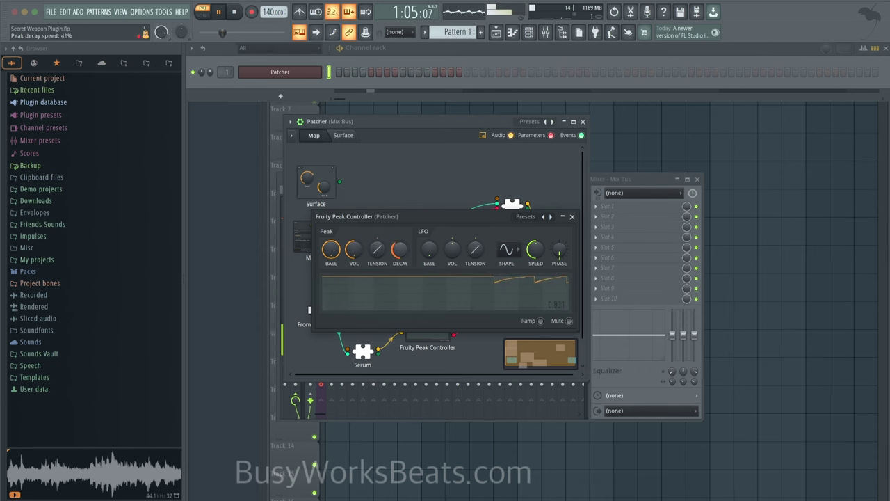
drag(377, 249, 377, 250)
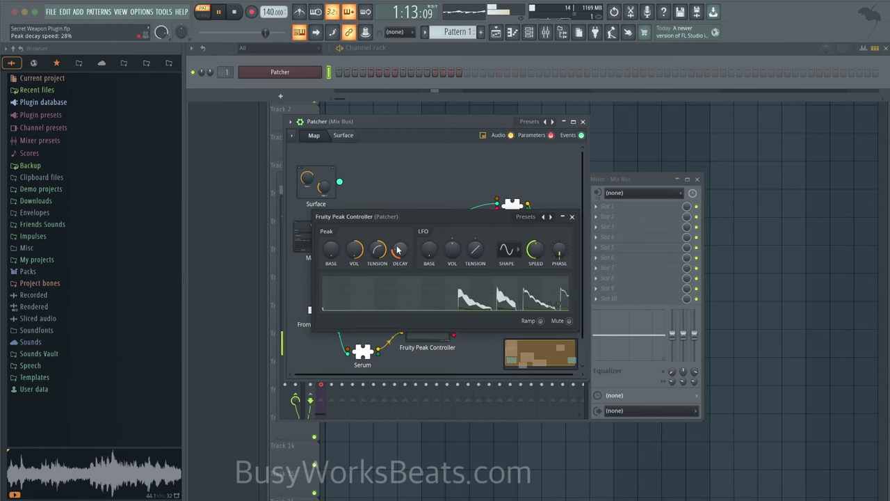
scroll(398, 251, down, 4)
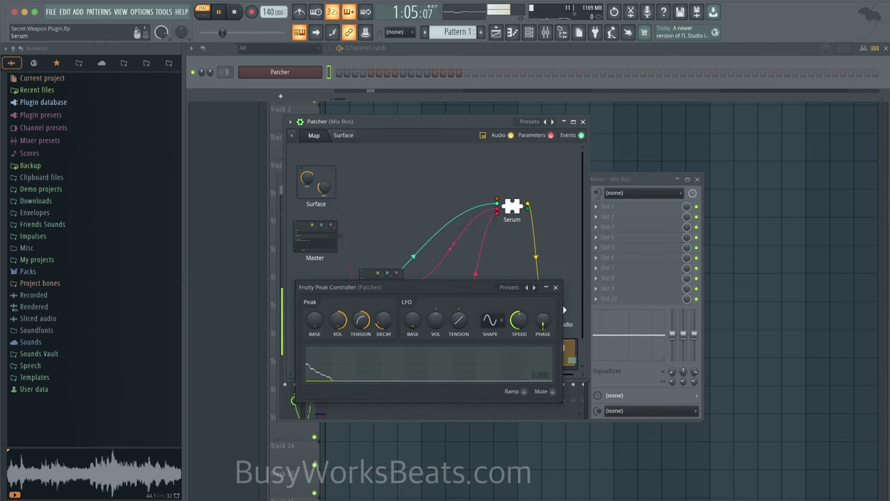
Inspect the top Serum's effects page with its Hyper/Dimension section.
double_click(512, 208)
click(357, 113)
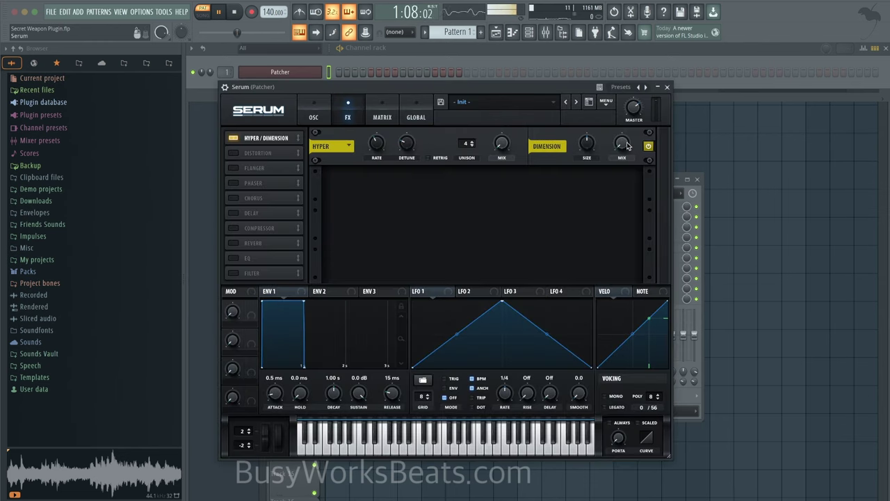
click(667, 87)
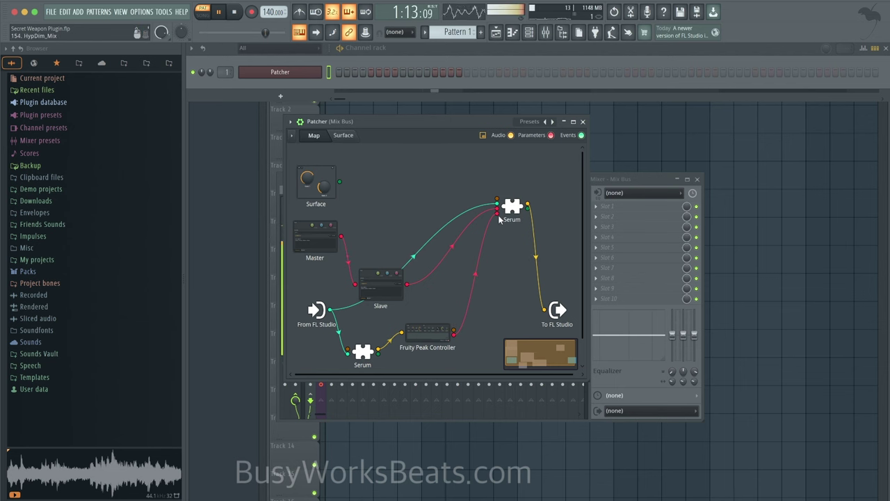
double_click(510, 209)
click(667, 86)
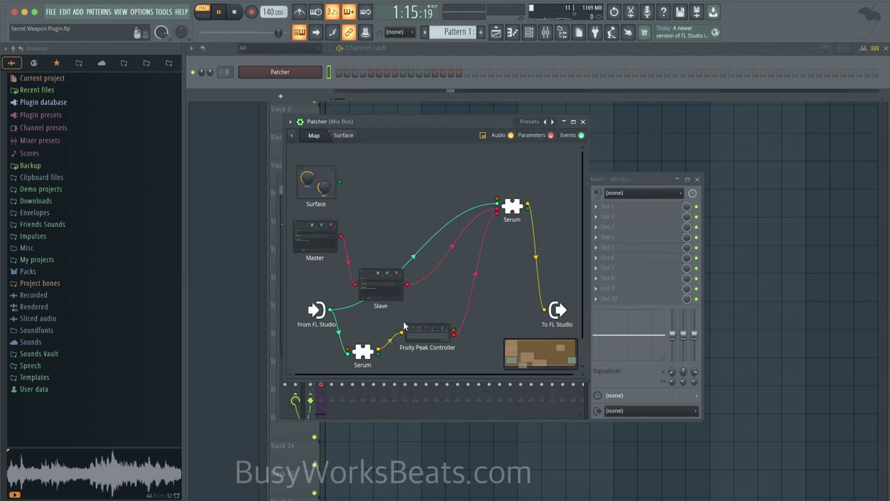
Load the Analog_BD_Sin wavetable into the second Serum's oscillator A.
double_click(362, 352)
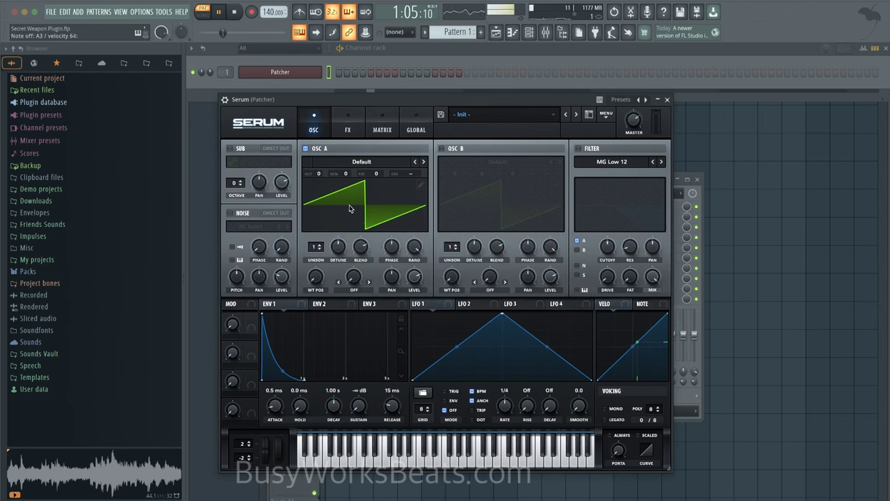
click(361, 162)
mouse_move(369, 175)
click(438, 77)
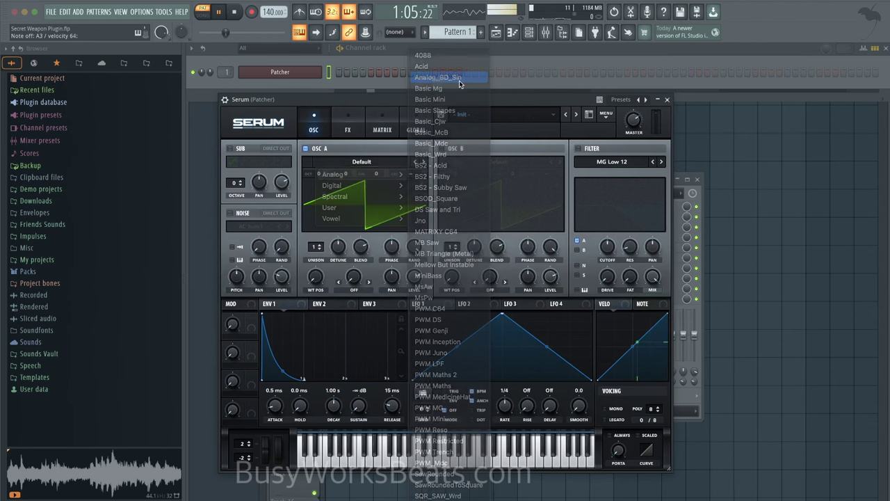
Close the second Serum, shift the Peak Controller node, and preview its settings.
click(666, 100)
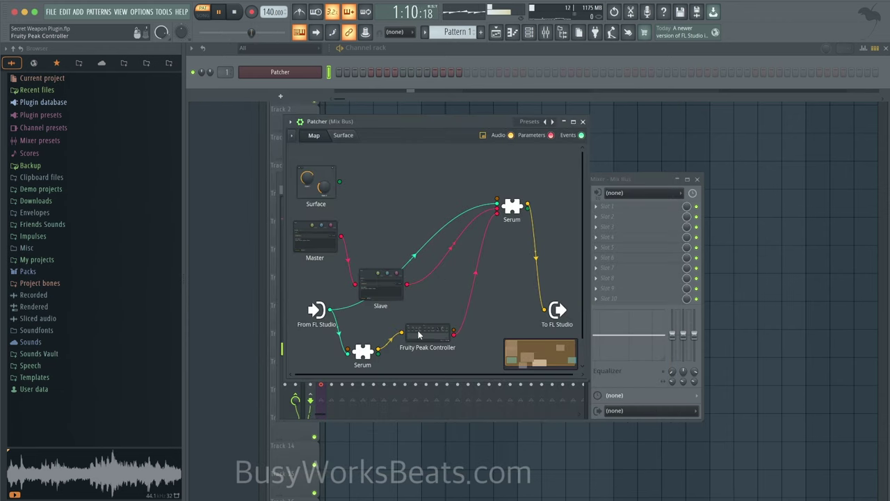
drag(409, 340, 381, 348)
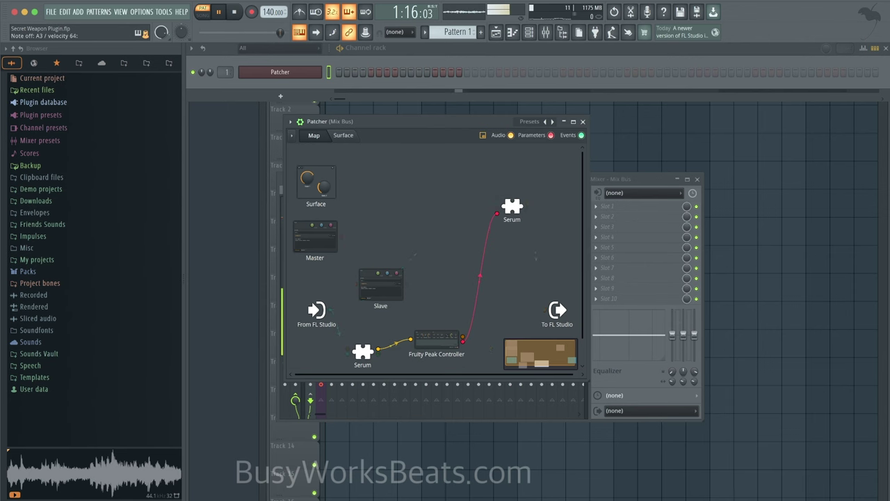
click(437, 338)
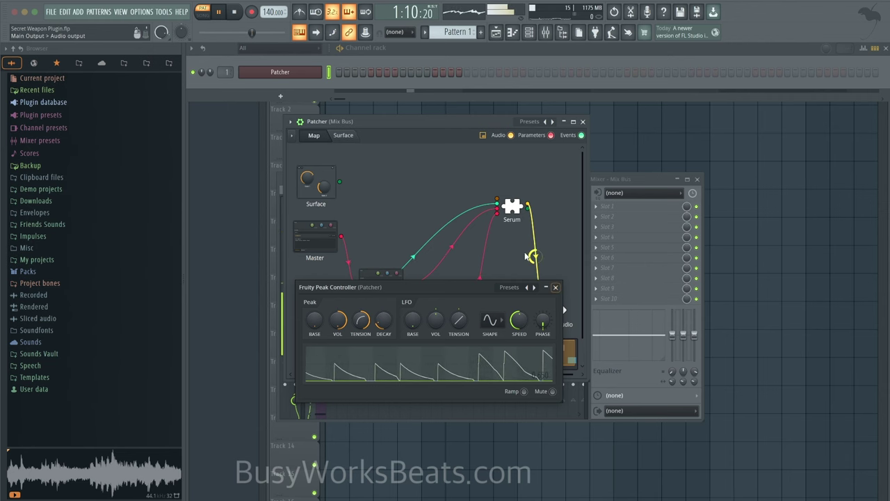
Close and reopen the Patcher window, then dismiss the other open plugin windows.
click(582, 123)
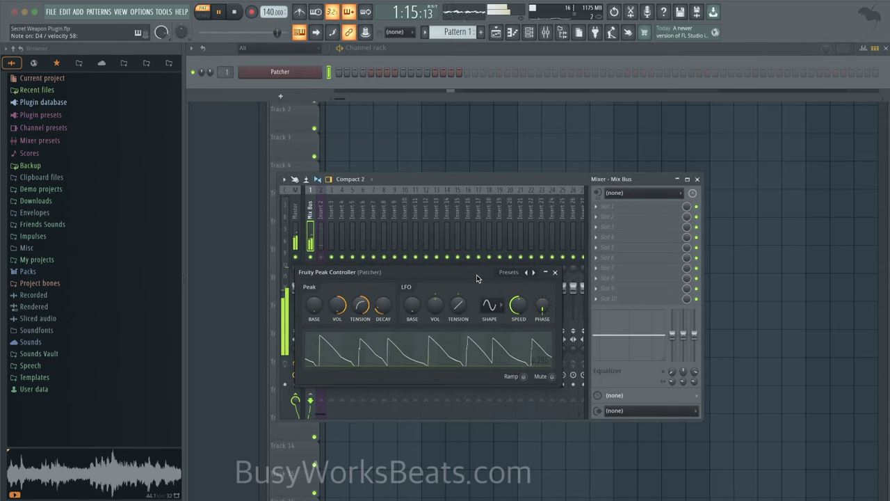
click(280, 72)
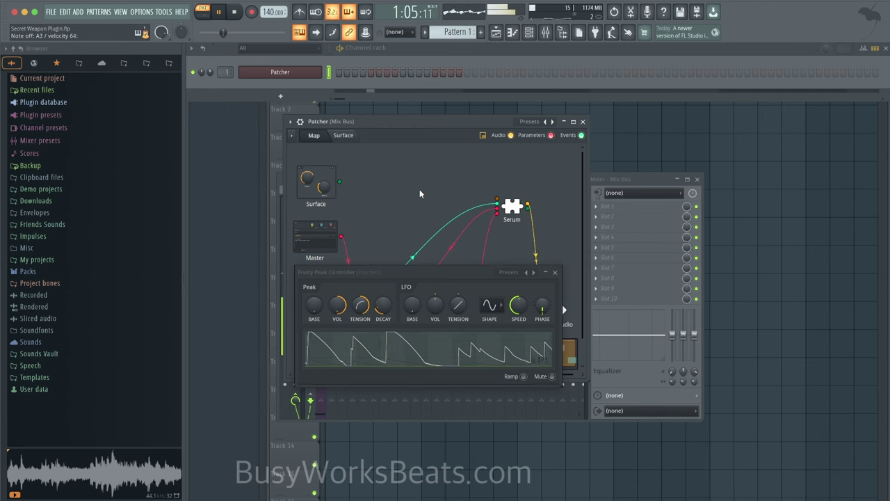
key(Escape)
Shift the Patcher window slightly left, then briefly review the top Serum and close its window.
click(313, 72)
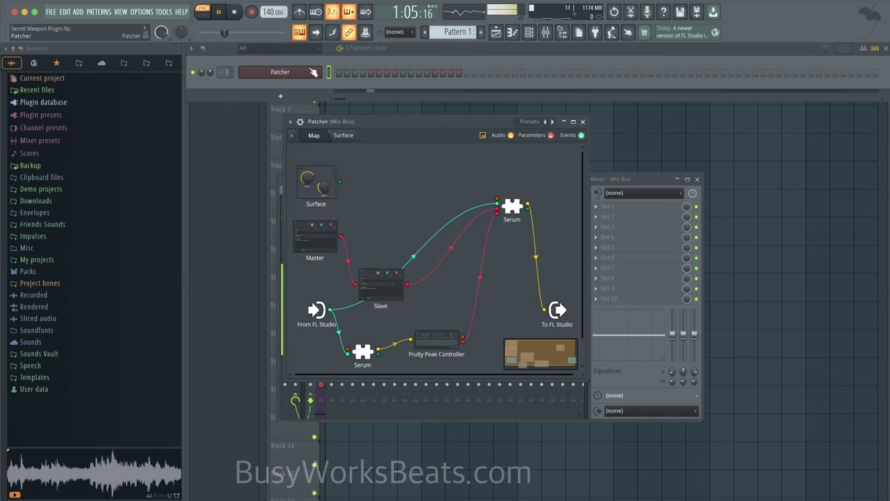
drag(383, 122, 359, 123)
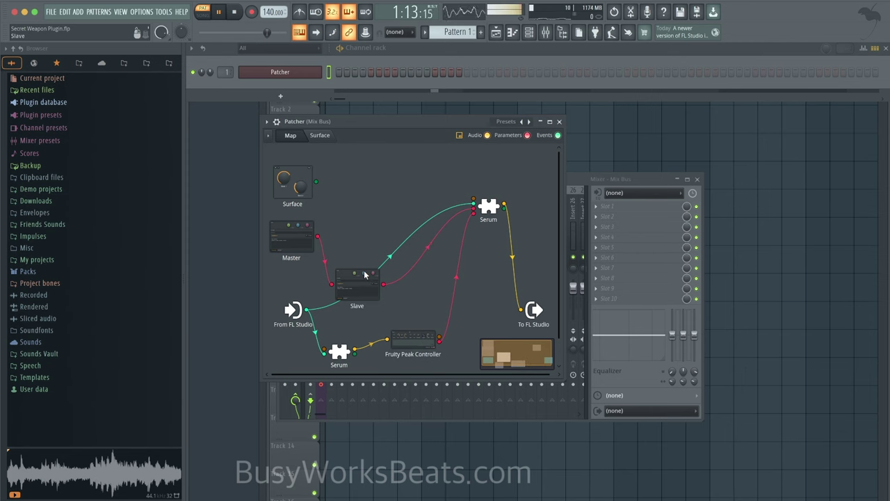
double_click(488, 206)
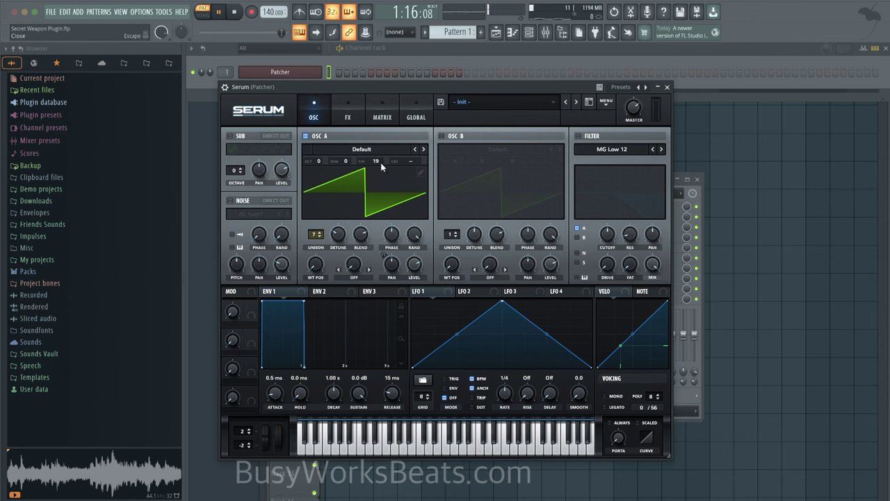
click(667, 87)
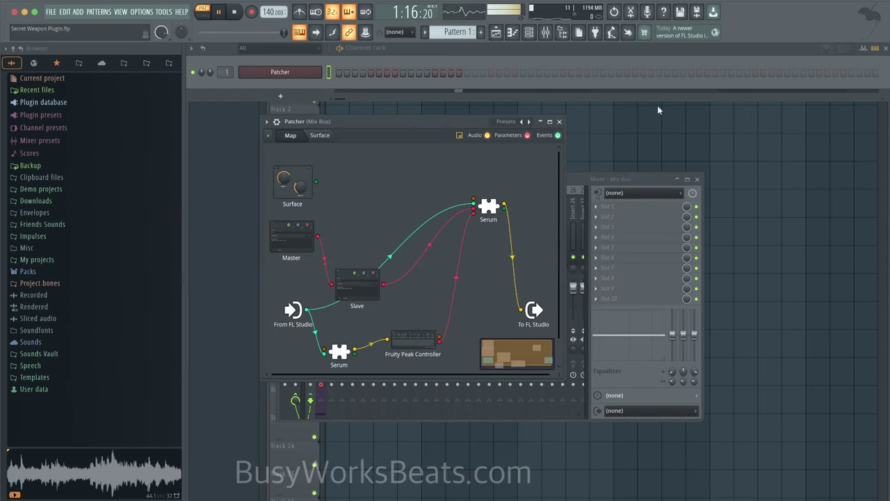
right_click(483, 251)
click(427, 188)
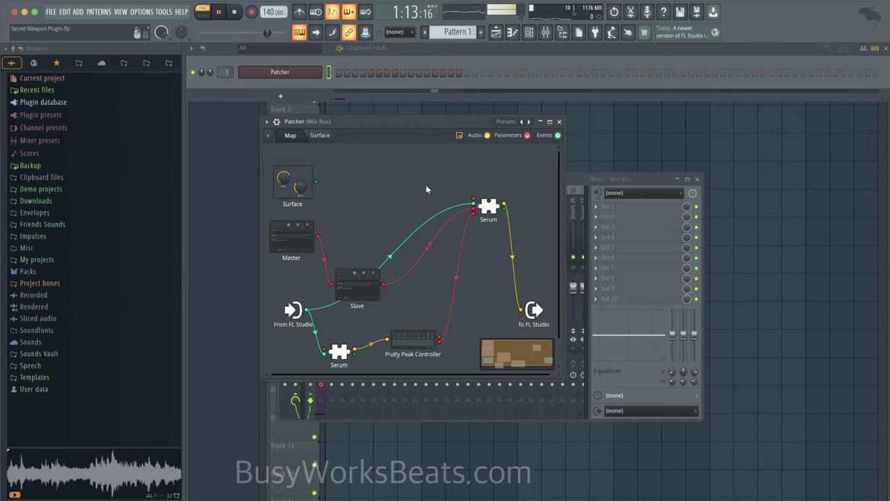